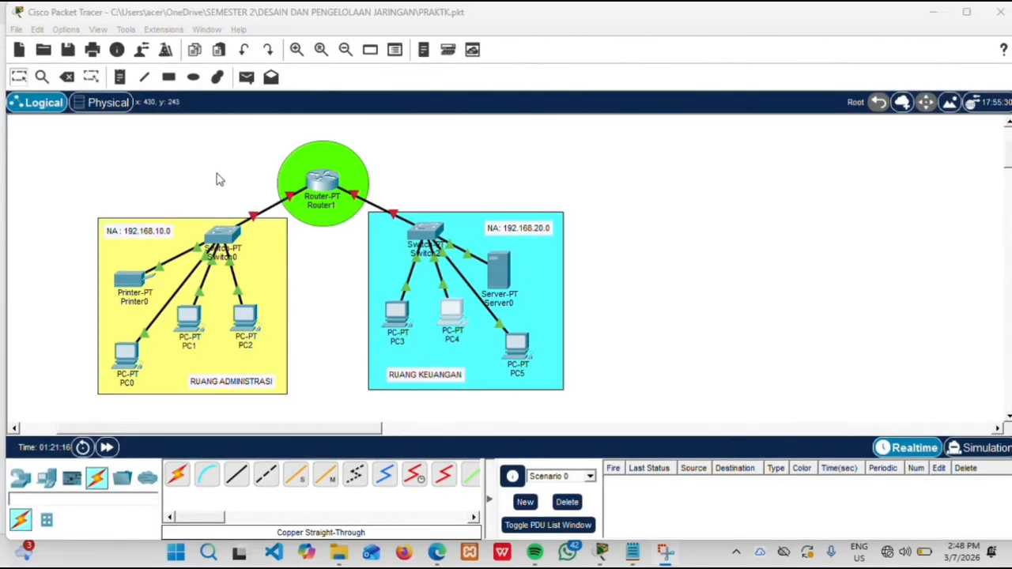
# Give PC0 in the administration room the static IPv4 address 192.168.10.2 and select that address for reuse.
pyautogui.click(133, 357)
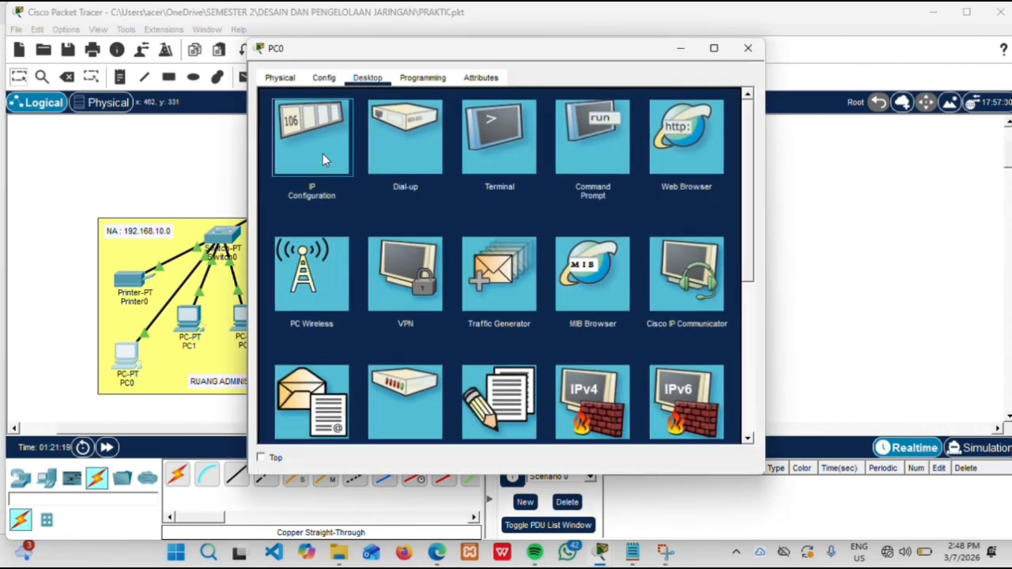
pyautogui.click(322, 153)
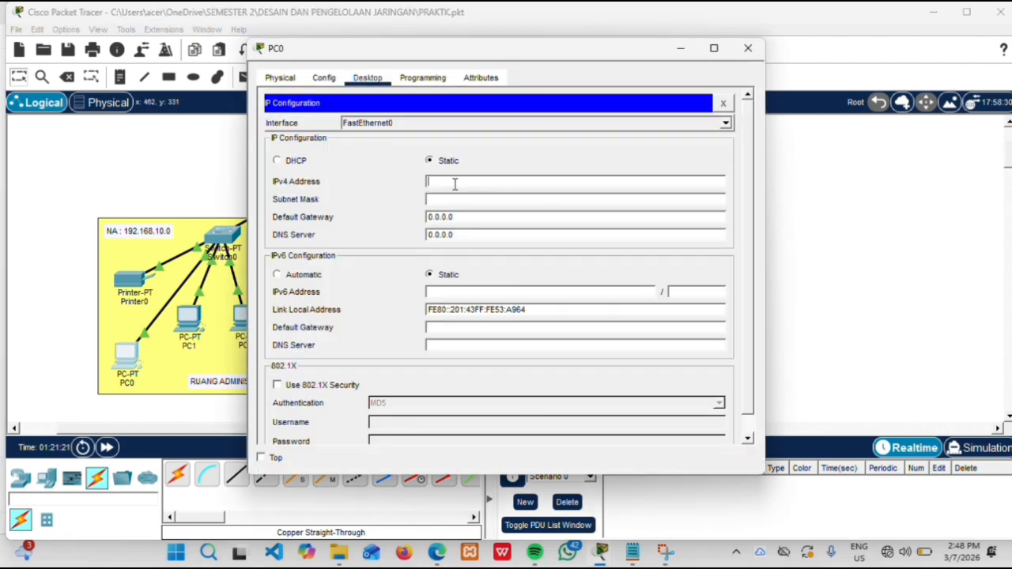
pyautogui.write('192.168.10.2')
pyautogui.moveTo(479, 183); pyautogui.dragTo(386, 180)
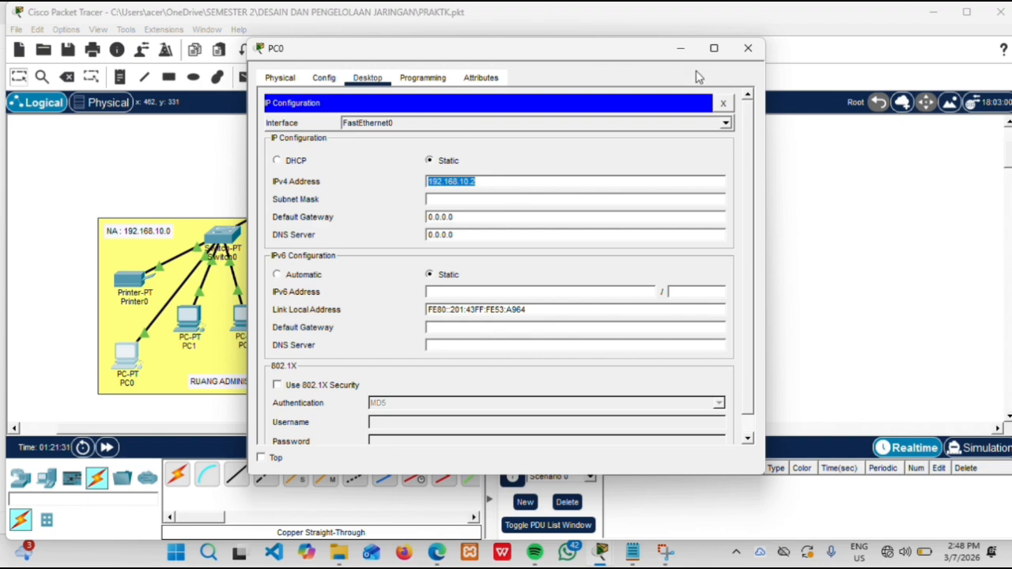
pyautogui.click(747, 49)
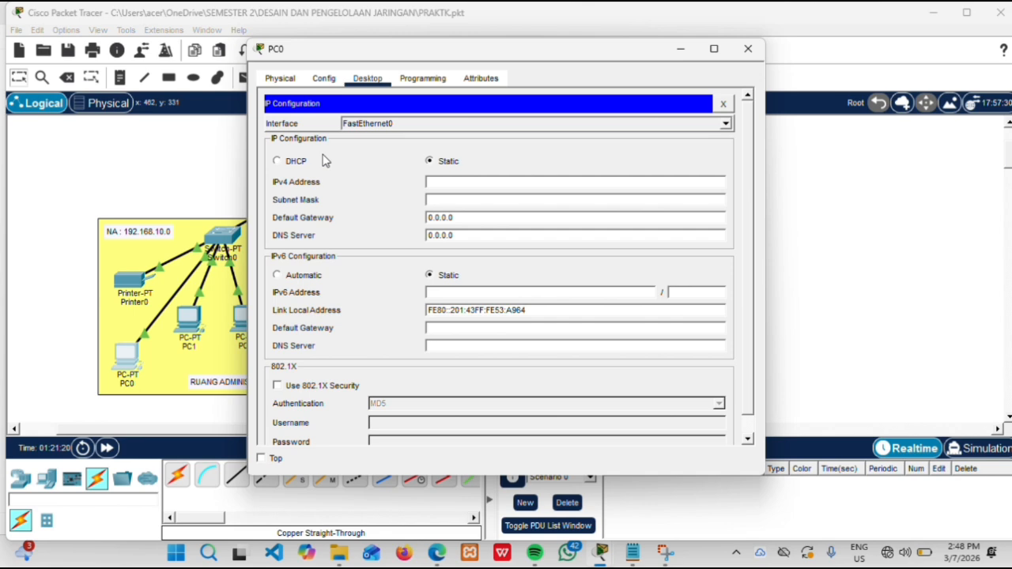
pyautogui.click(455, 183)
pyautogui.write('192.168.10.2')
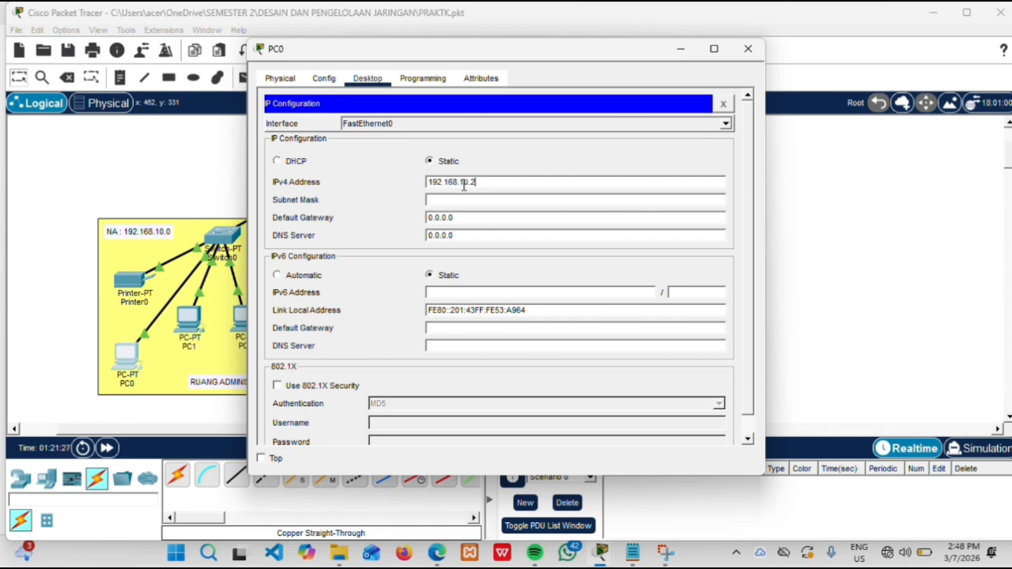
pyautogui.moveTo(474, 182); pyautogui.dragTo(392, 180)
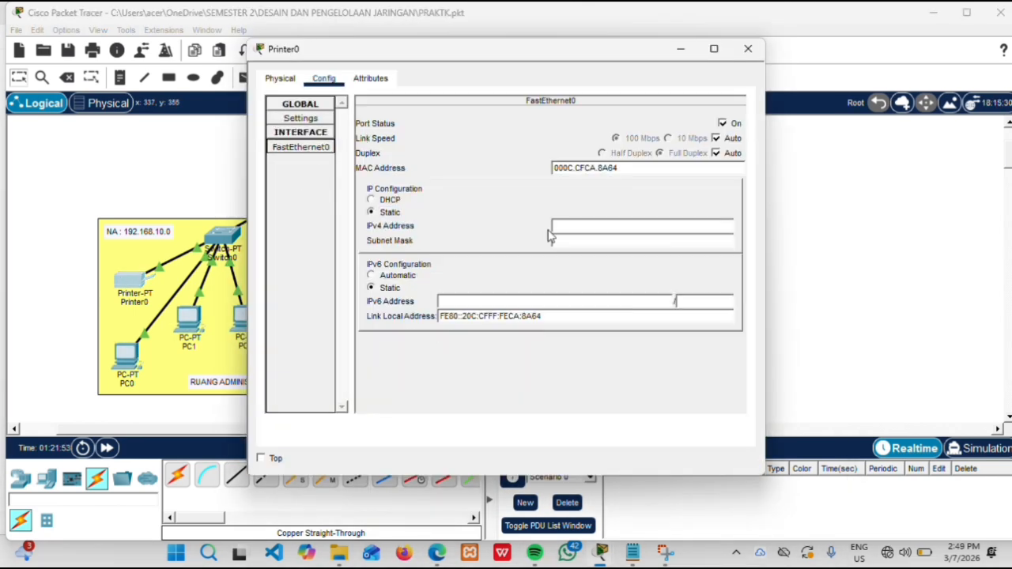
# Set Printer0's static IPv4 address on FastEthernet0 to 192.168.10.1.
pyautogui.write('192.168.10.1')
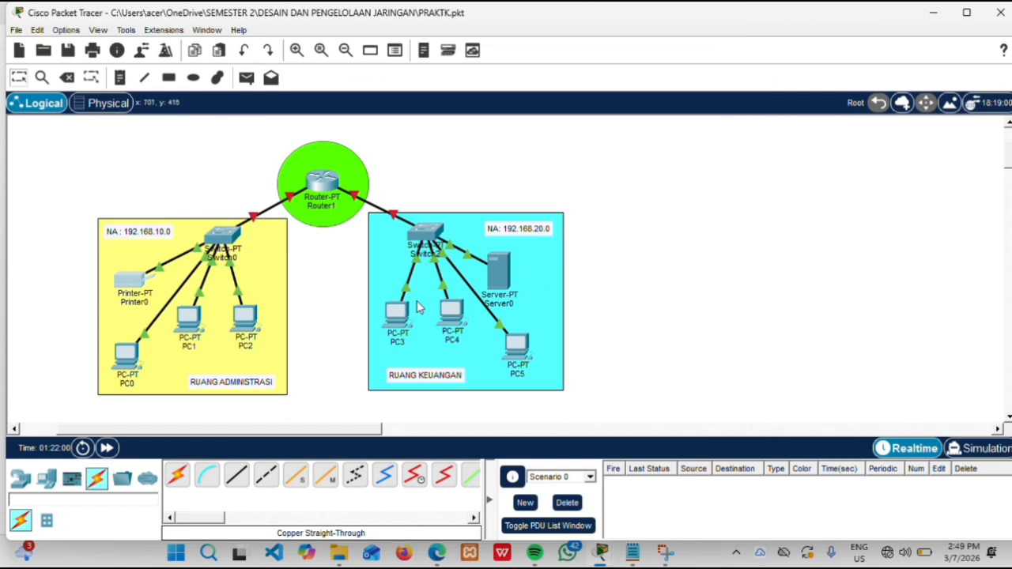
# Give PC3 in the finance room the static IPv4 address 192.168.20.2 and copy that address.
pyautogui.click(397, 313)
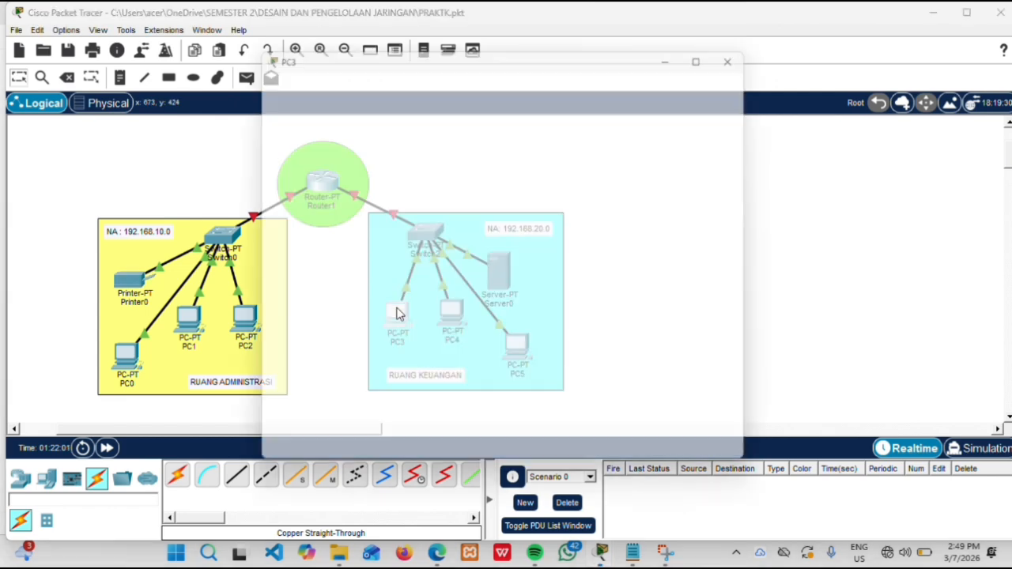
pyautogui.click(358, 161)
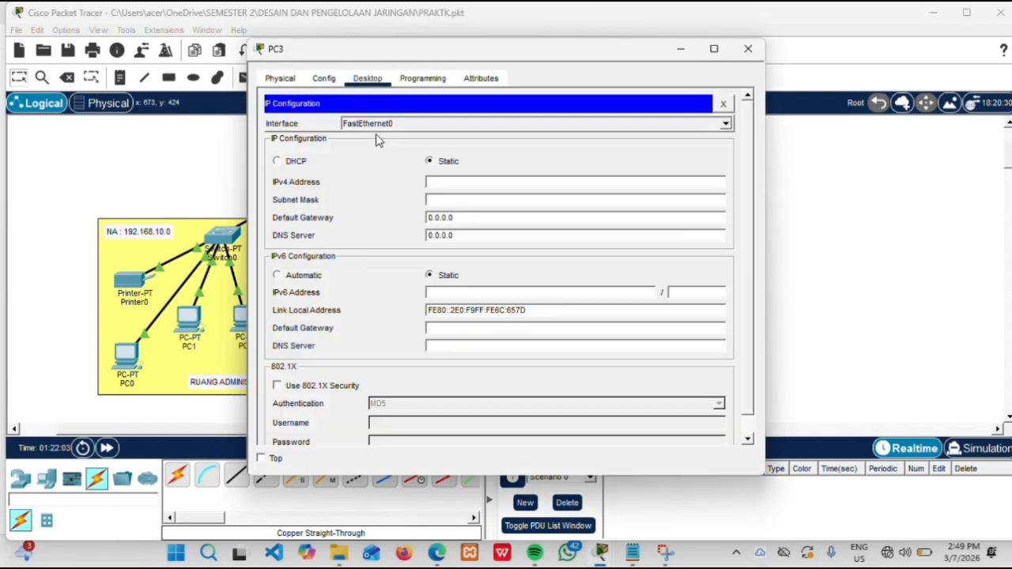
pyautogui.click(468, 183)
pyautogui.write('192.168.10.2')
pyautogui.press('Left')
pyautogui.press('Left')
pyautogui.press('Left')
pyautogui.press('BackSpace')
pyautogui.write('2')
pyautogui.hotkey('ctrl', 'a')
pyautogui.hotkey('ctrl', 'c')
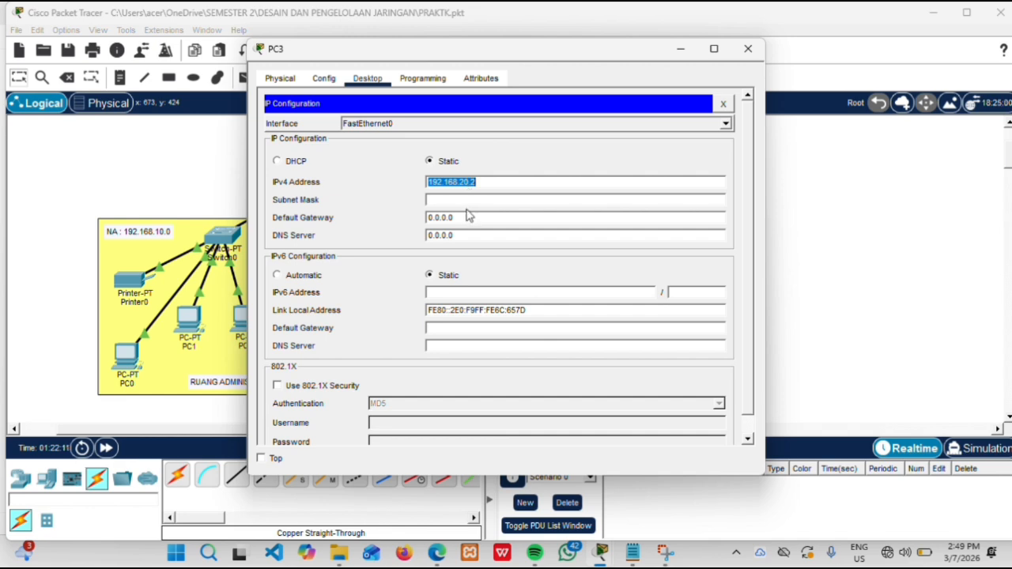
# Fill in PC3's subnet mask as 255.255.255.0 and close its configuration window.
pyautogui.click(475, 199)
pyautogui.moveTo(475, 198); pyautogui.dragTo(707, 79)
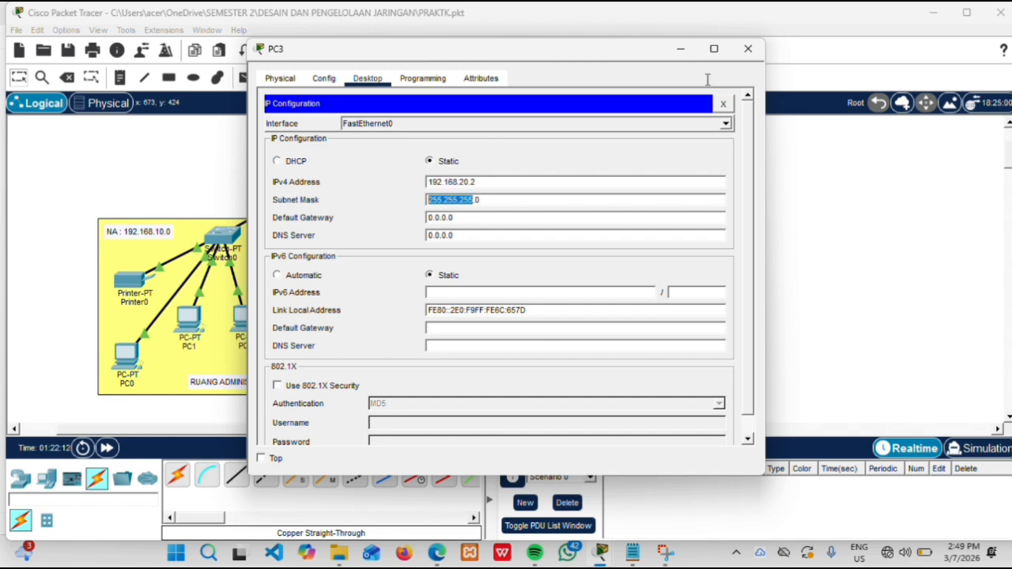
pyautogui.click(760, 64)
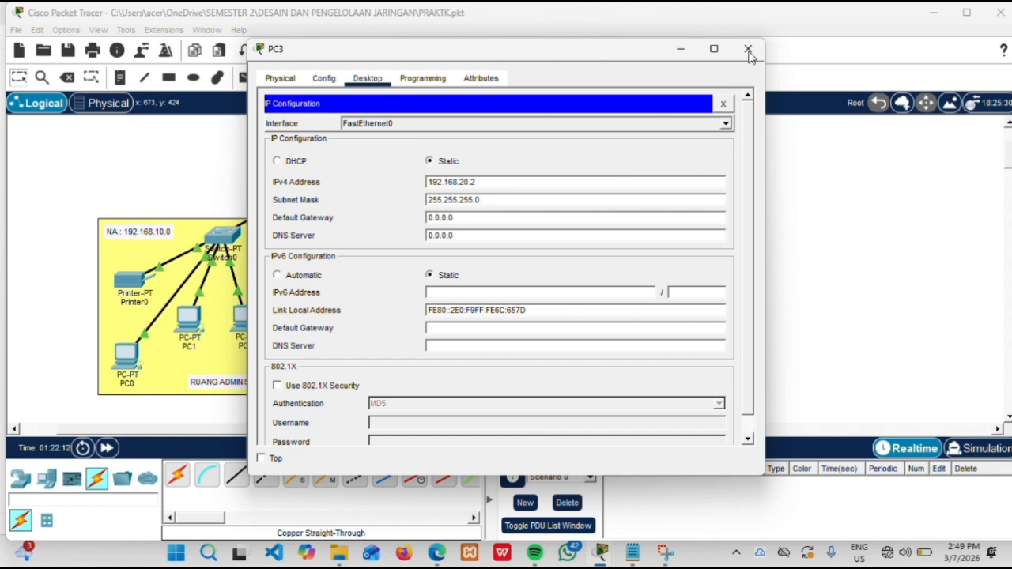
pyautogui.click(748, 49)
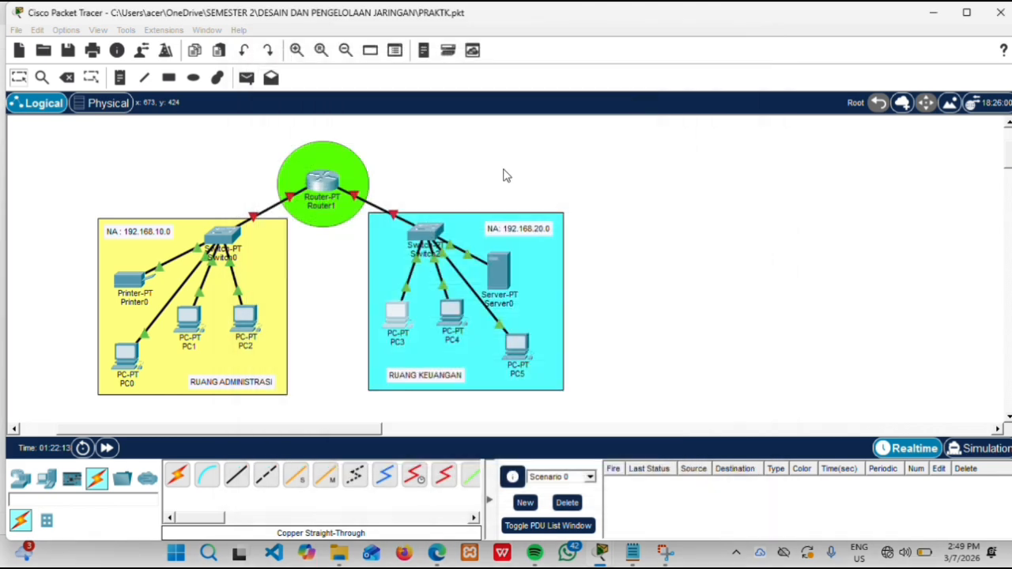
pyautogui.click(399, 326)
pyautogui.click(748, 49)
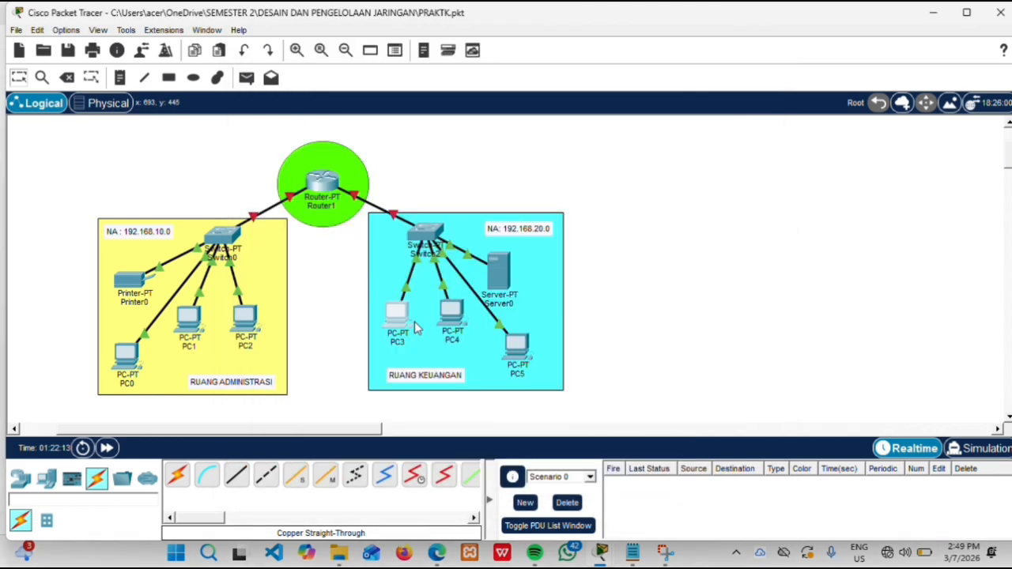
# Paste the copied IPv4 address into PC4's static IP configuration and close its window.
pyautogui.click(451, 313)
pyautogui.click(367, 78)
pyautogui.click(443, 182)
pyautogui.hotkey('ctrl', 'v')
pyautogui.click(748, 49)
# Give PC5 the static IPv4 address 192.168.20.4 with subnet mask 255.255.255.0 and close its window.
pyautogui.click(517, 359)
pyautogui.click(365, 78)
pyautogui.click(486, 184)
pyautogui.write('192.168.20.4')
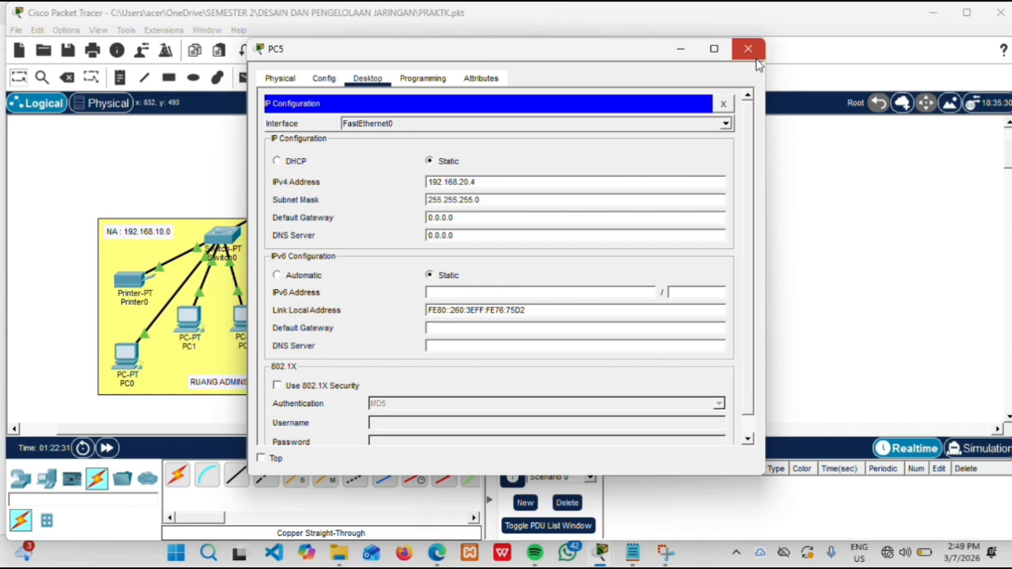
pyautogui.click(751, 52)
# Give Server0 the static IPv4 address 192.168.20.5 and close its window.
pyautogui.click(512, 274)
pyautogui.click(417, 78)
pyautogui.click(311, 131)
pyautogui.click(470, 163)
pyautogui.write('192.168.20.5')
pyautogui.click(748, 49)
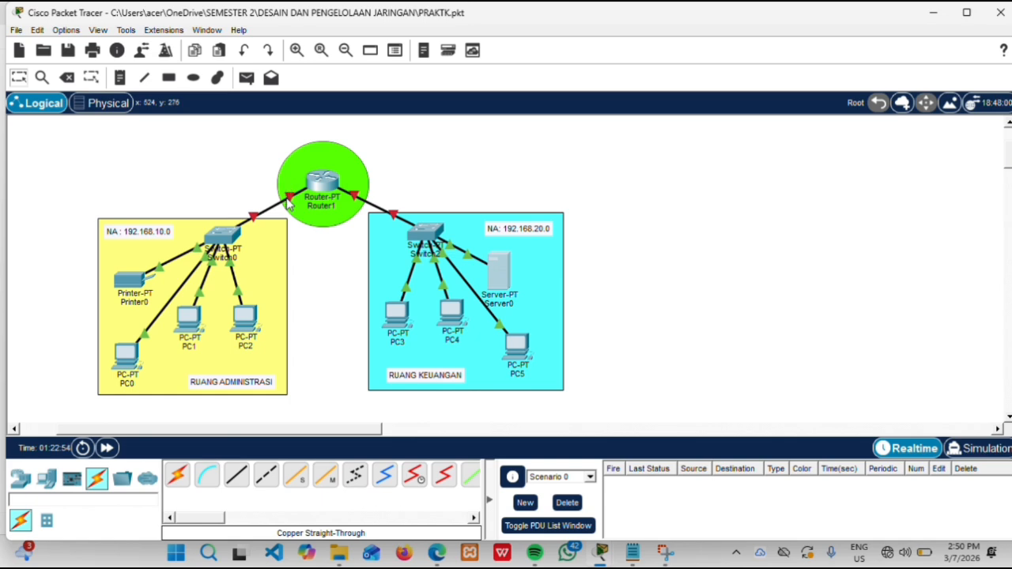
# Enter global configuration mode in Router1's command line using enable and configure terminal.
pyautogui.moveTo(294, 199)
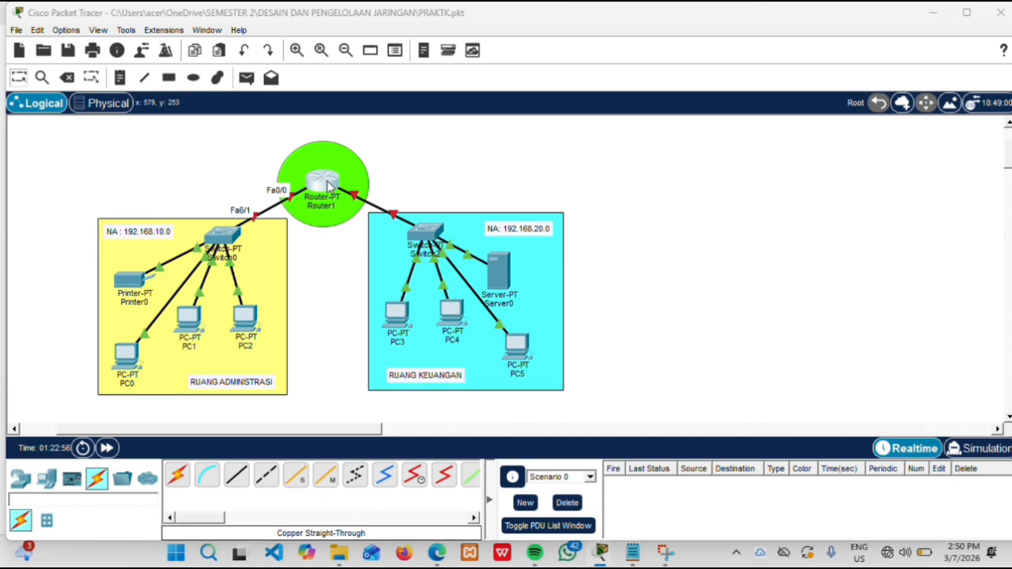
pyautogui.click(326, 184)
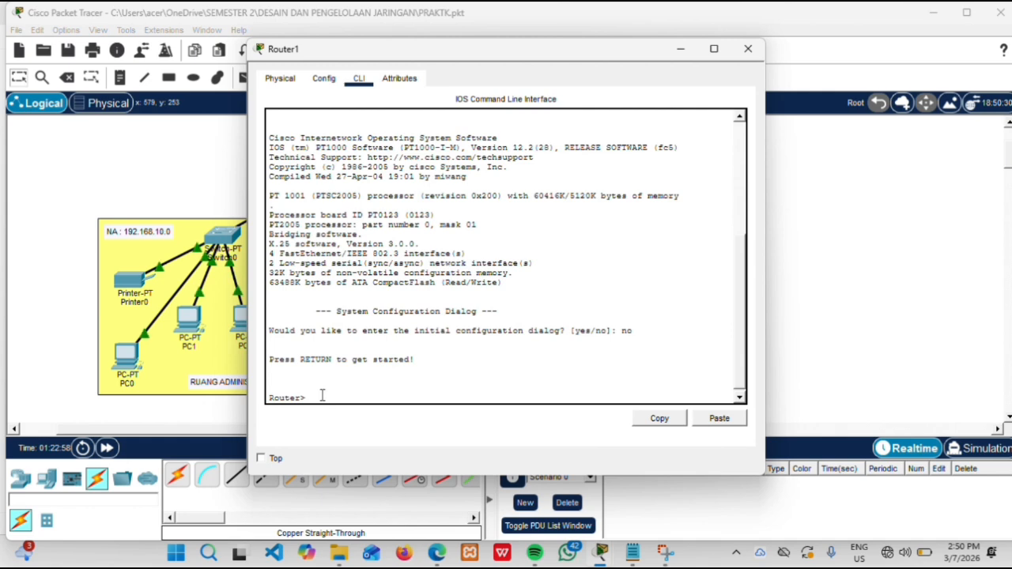
pyautogui.write('enable')
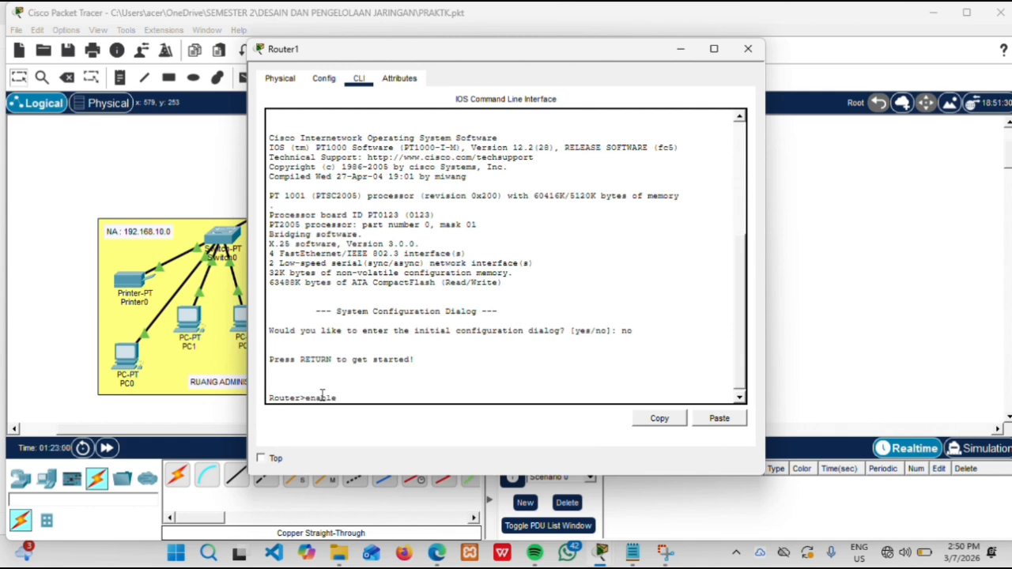
pyautogui.press('Return')
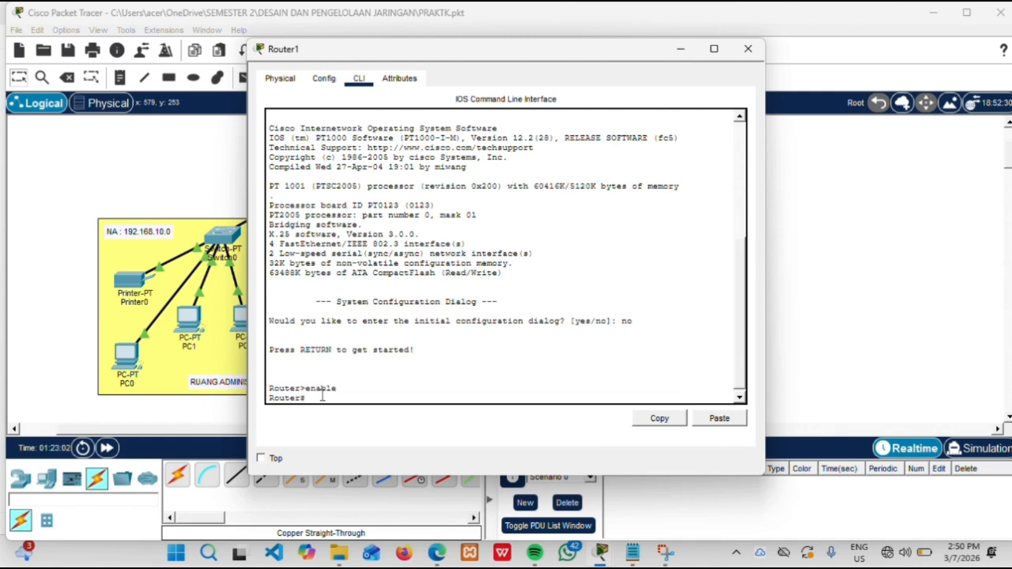
pyautogui.write('configure terminal')
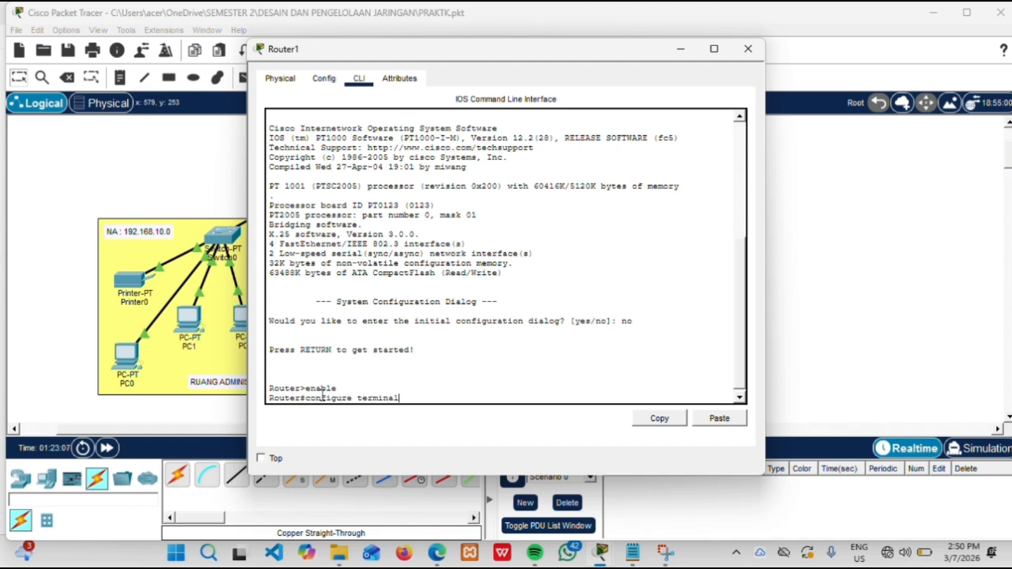
pyautogui.press('Return')
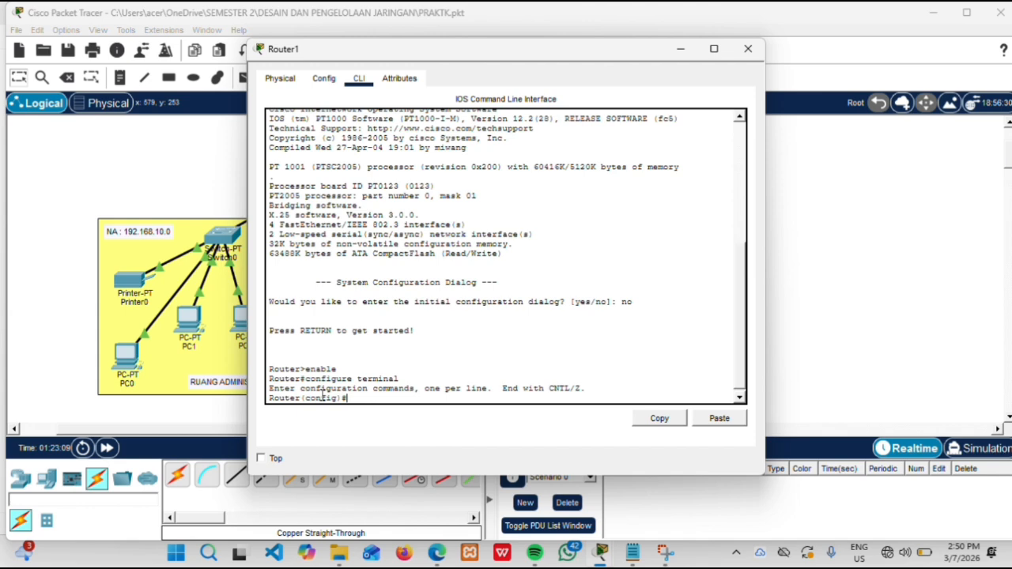
# Configure Router1's interface fastethernet0/0 with IP address 192.168.10.10 and subnet mask 255.255.255.0.
pyautogui.write('interface fastethernet0')
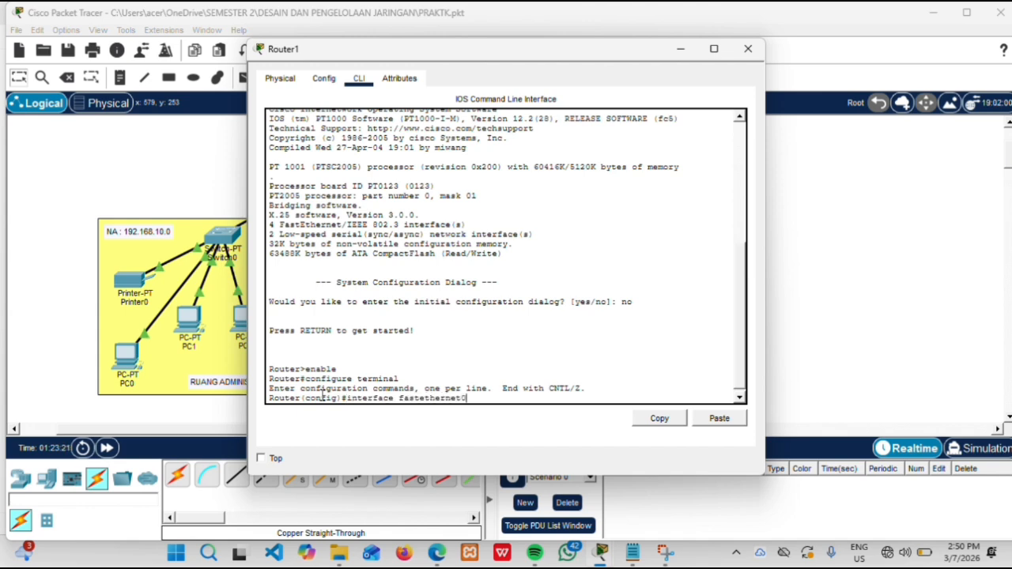
pyautogui.write('/0')
pyautogui.press('Return')
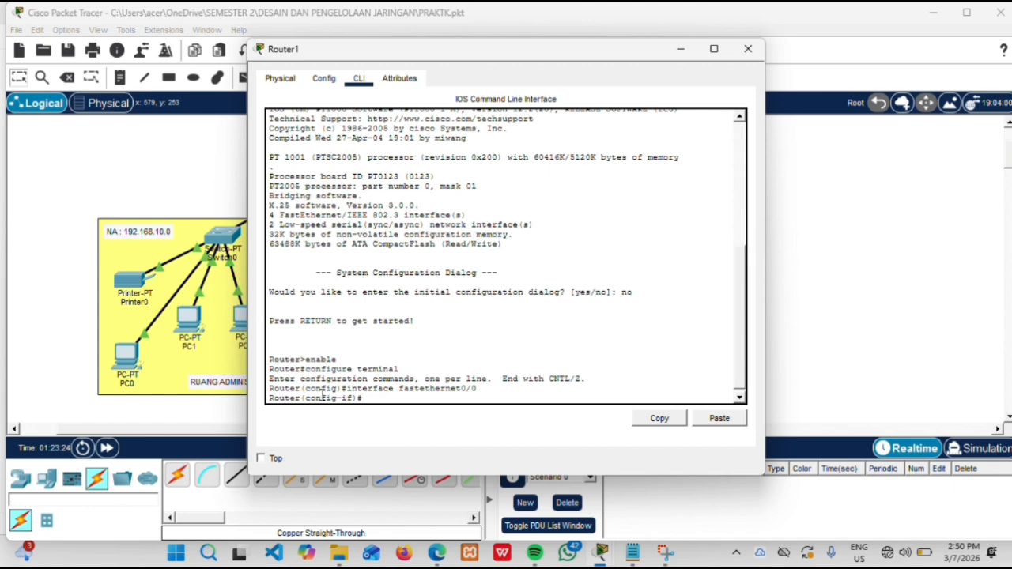
pyautogui.write('ip address 192.168')
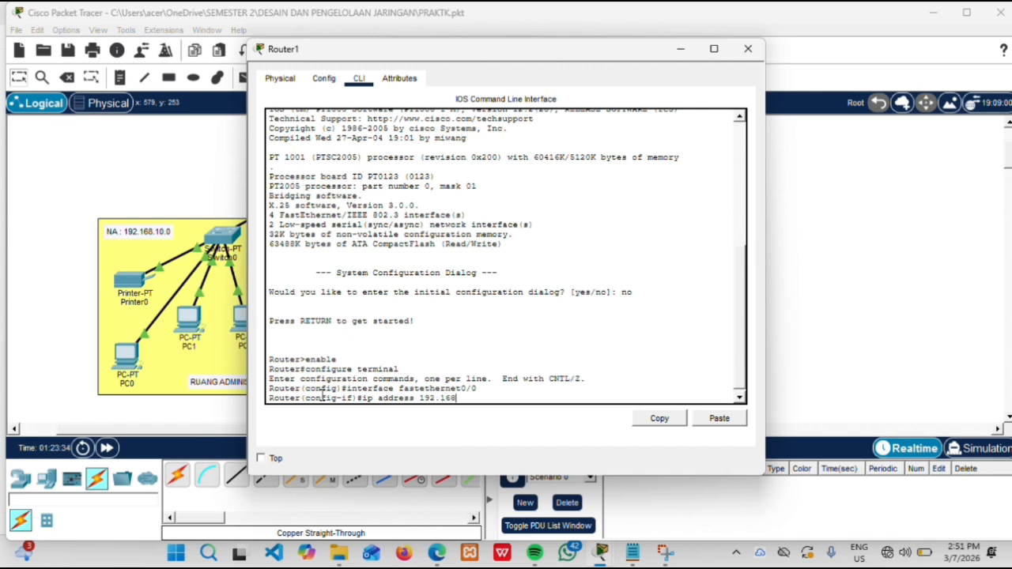
pyautogui.write('.10.')
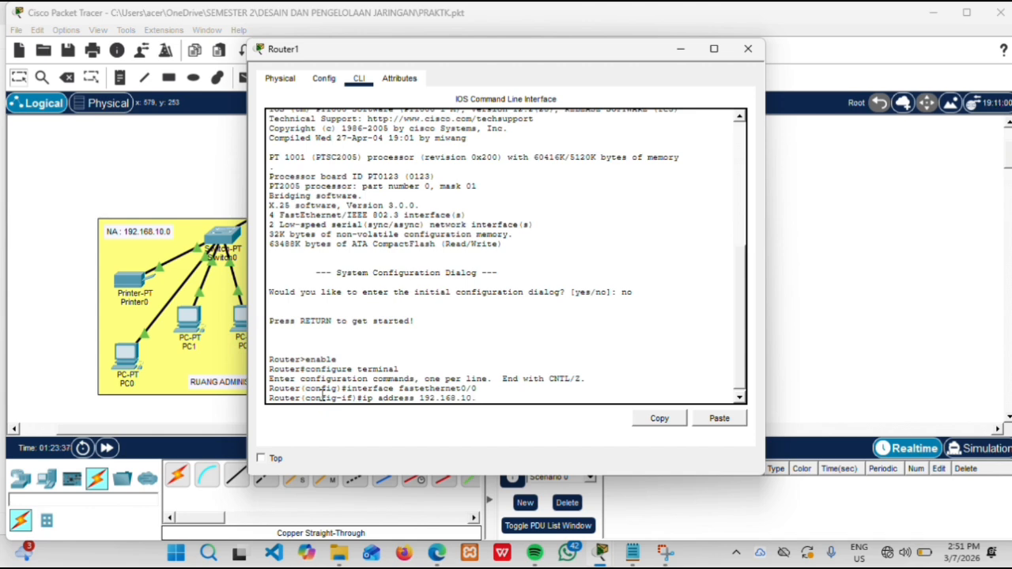
pyautogui.write('10')
pyautogui.write('255')
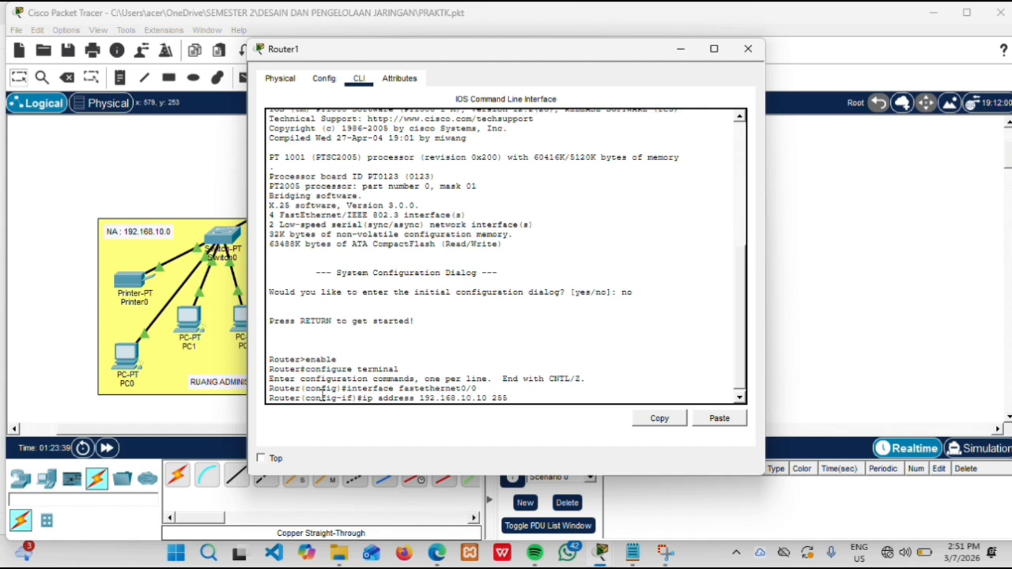
pyautogui.write('.255.25')
pyautogui.write('5.0')
pyautogui.press('Return')
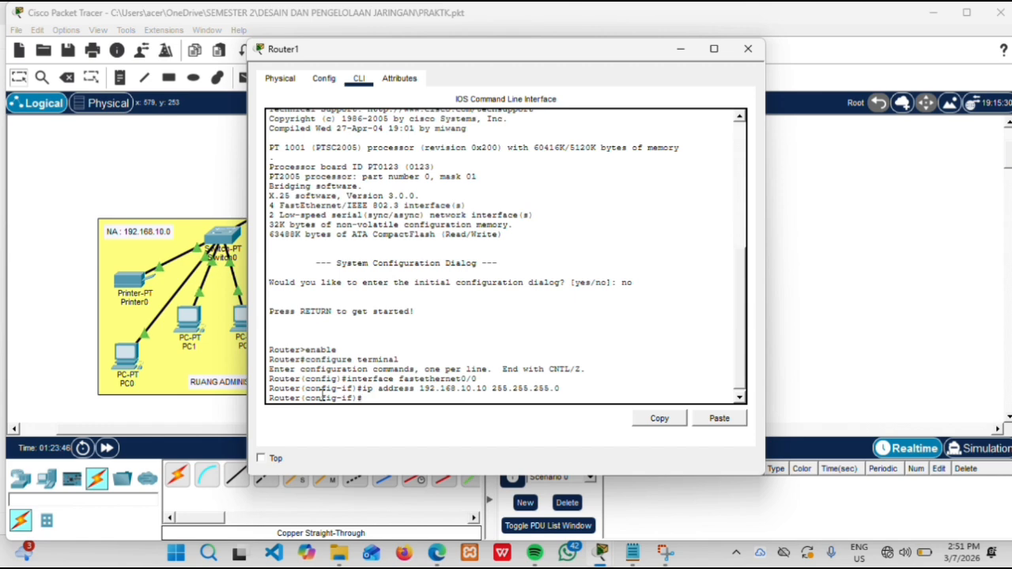
# Bring up the fastethernet0/0 interface with no shutdown and exit its interface configuration mode.
pyautogui.write('no shutdown')
pyautogui.press('Return')
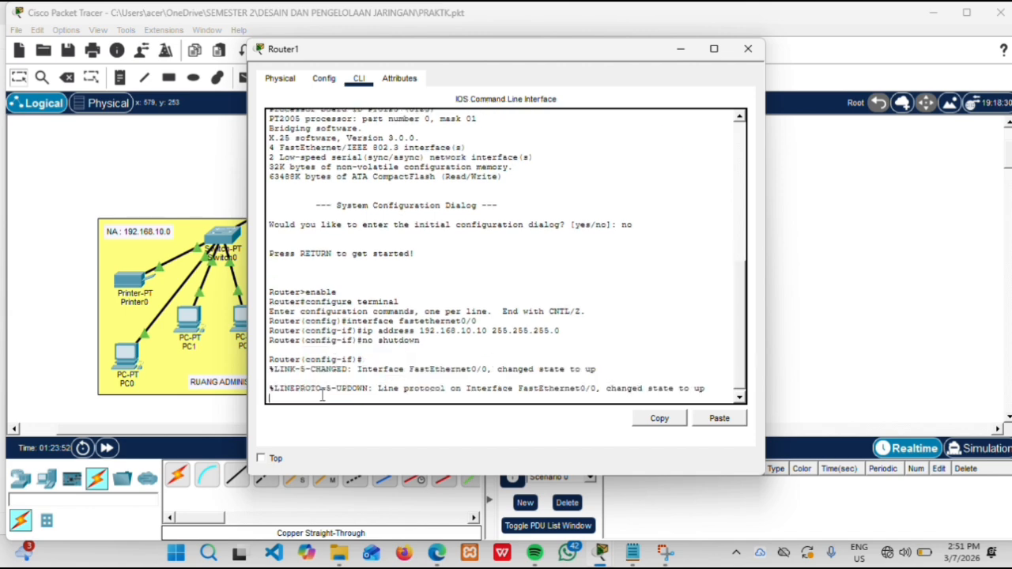
pyautogui.press('Return')
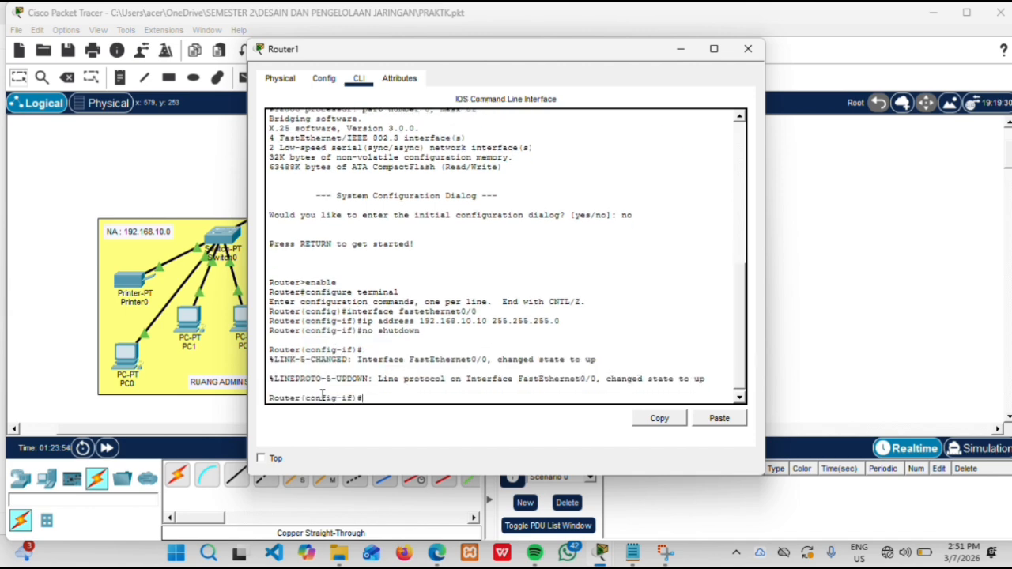
pyautogui.write('exit')
pyautogui.press('Return')
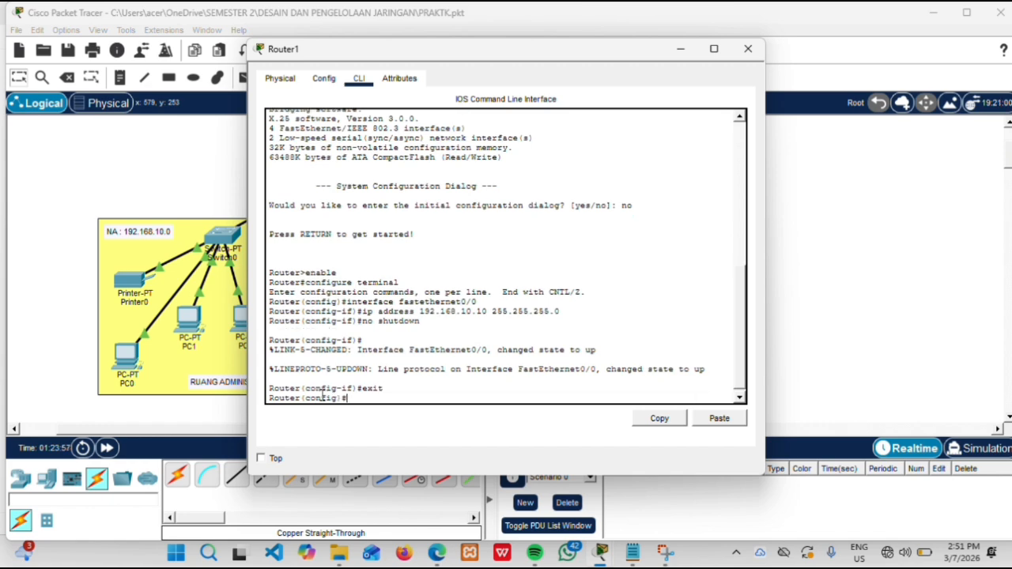
# Check which Router1 port links to Switch2 in the topology and return to Router1's command line.
pyautogui.click(681, 50)
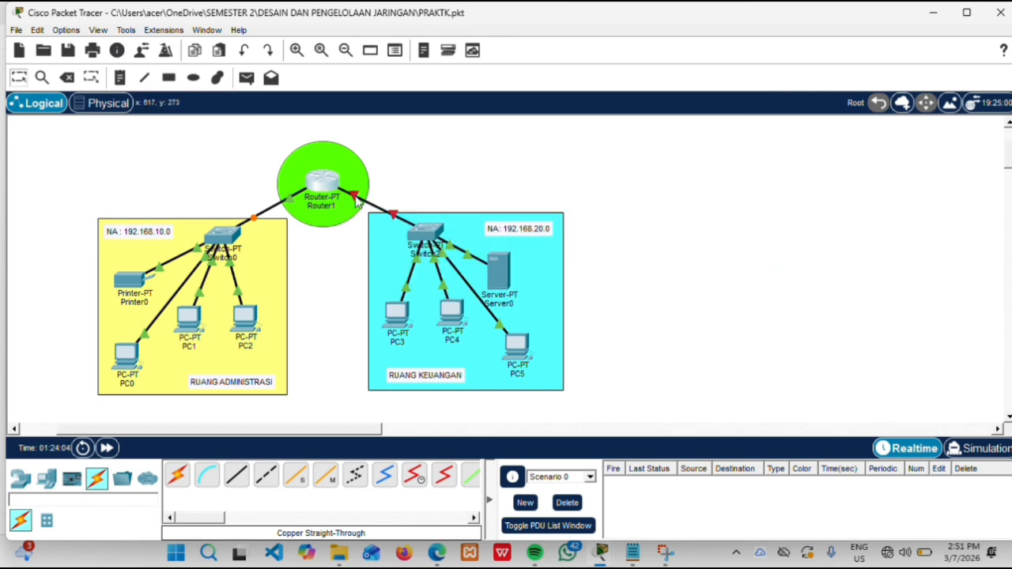
pyautogui.moveTo(355, 197)
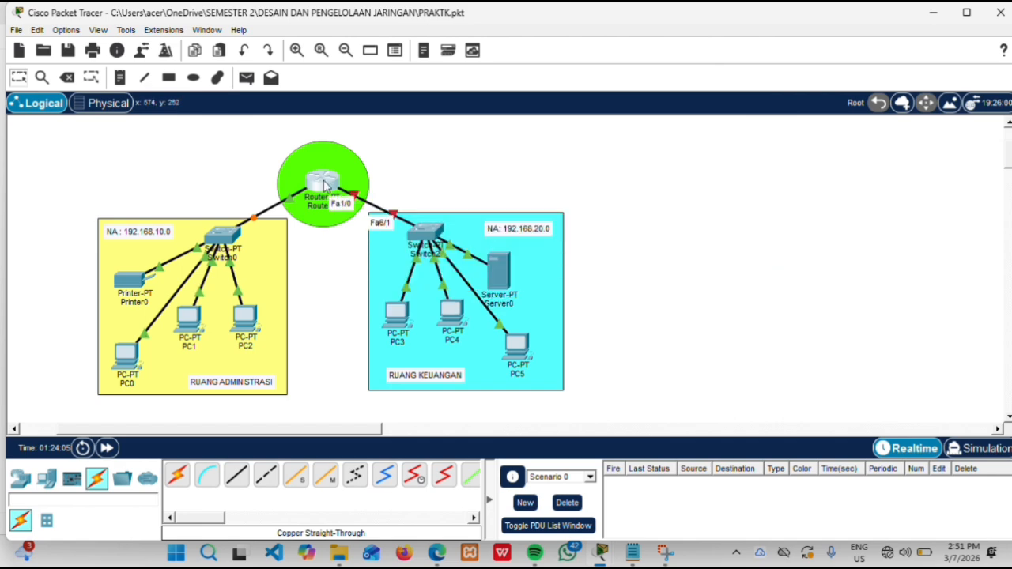
pyautogui.click(324, 184)
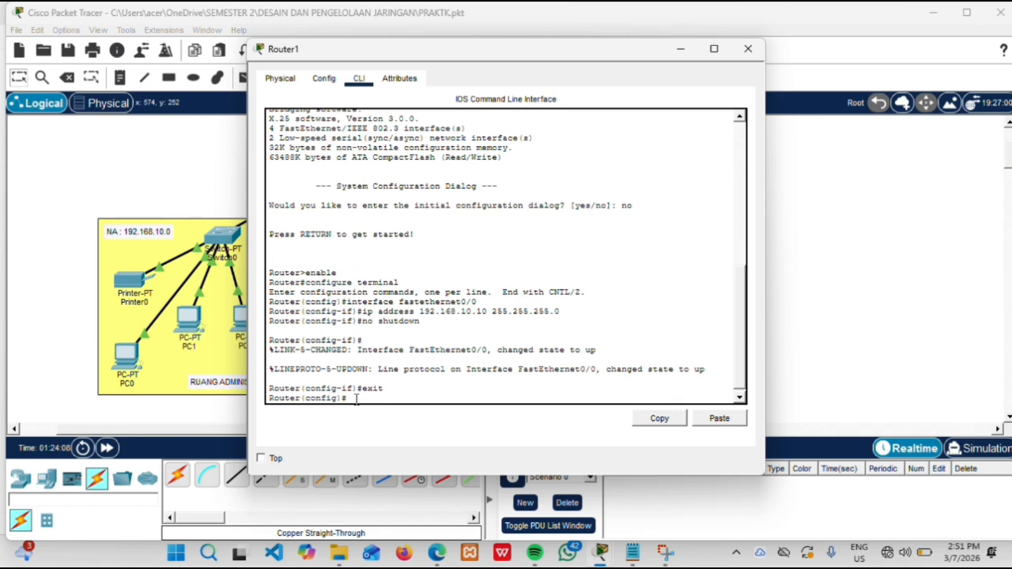
# Enter interface configuration mode for Router1's interface fastethernet1/0.
pyautogui.press('Up')
pyautogui.press('Up')
pyautogui.press('Up')
pyautogui.press('Up')
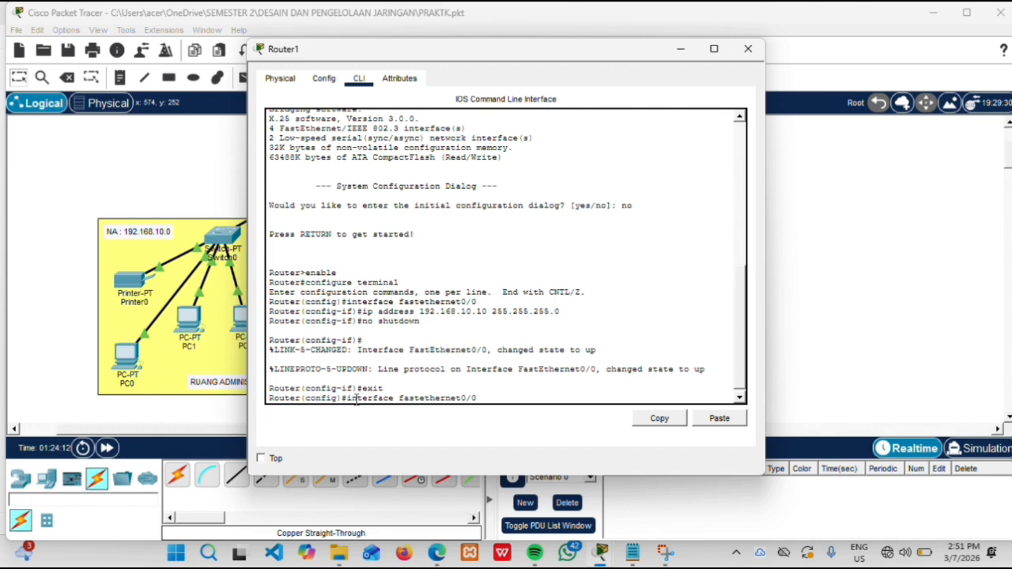
pyautogui.press('Left')
pyautogui.press('Left')
pyautogui.press('BackSpace')
pyautogui.write('1')
pyautogui.press('Return')
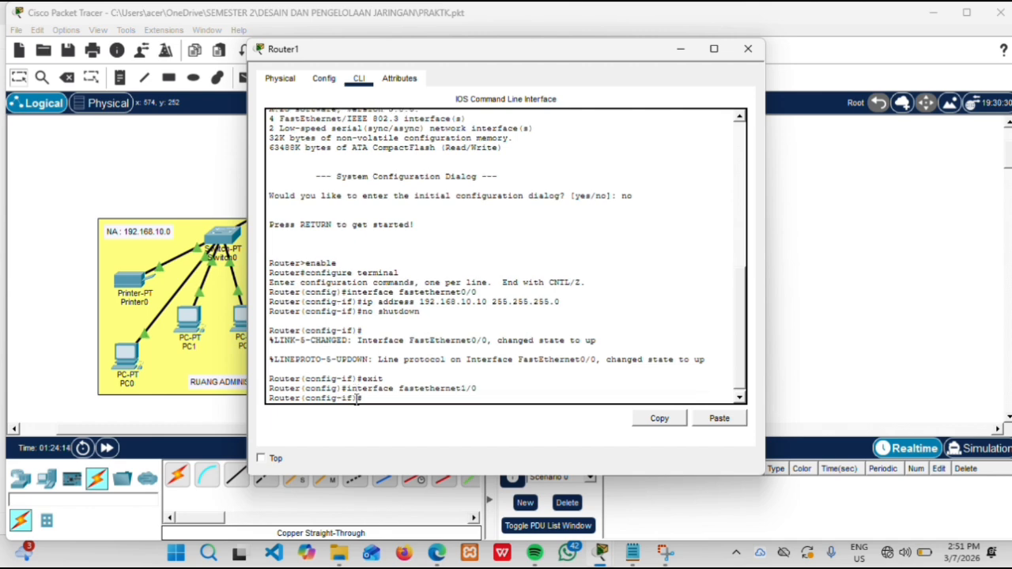
# Assign the IP address 192.168.20.20 with subnet mask 255.255.255.0 to Router1's fastethernet1/0 interface.
pyautogui.press('Up')
pyautogui.press('Up')
pyautogui.press('Up')
pyautogui.press('Up')
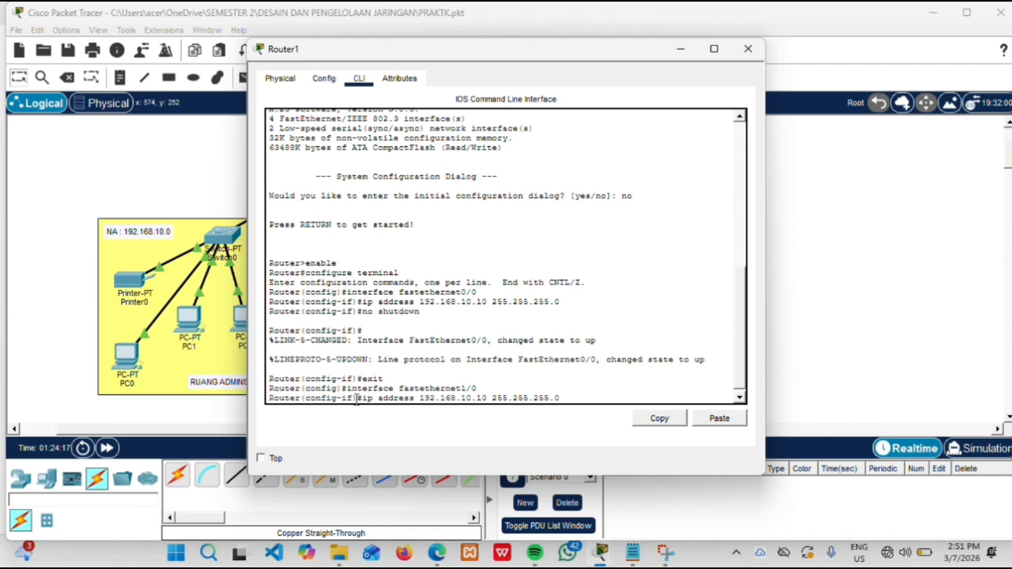
pyautogui.press('Left')
pyautogui.press('BackSpace')
pyautogui.write('2')
pyautogui.press('Left')
pyautogui.press('Left')
pyautogui.press('BackSpace')
pyautogui.write('2')
pyautogui.press('Return')
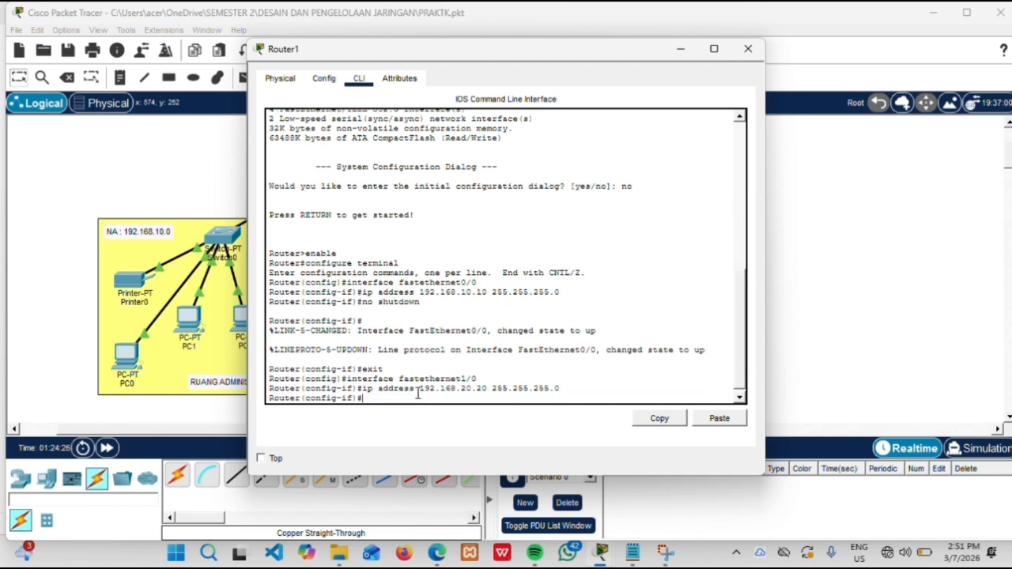
# Bring up the fastethernet1/0 interface with no shutdown and exit its interface configuration mode.
pyautogui.press('Up')
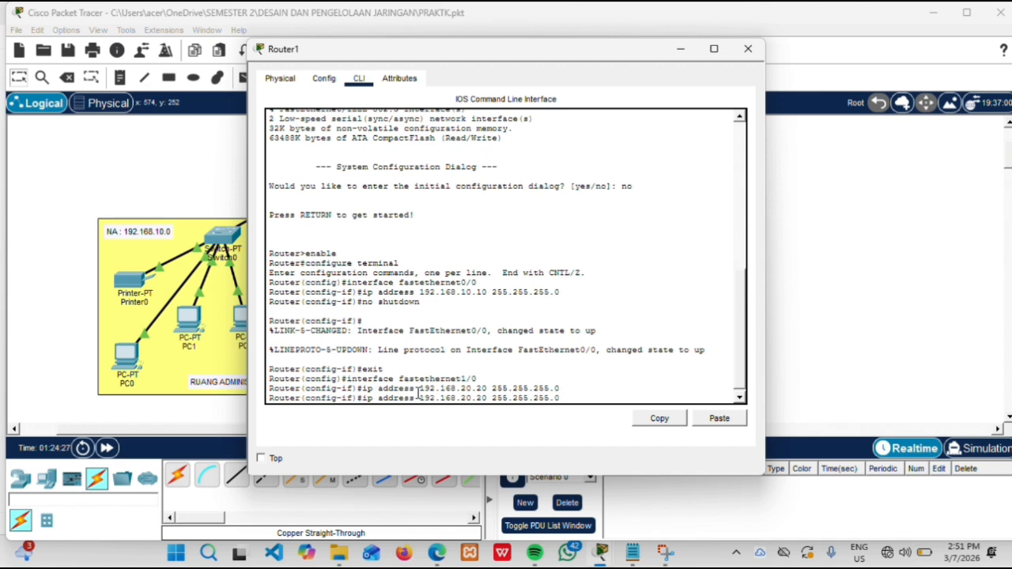
pyautogui.press('Up')
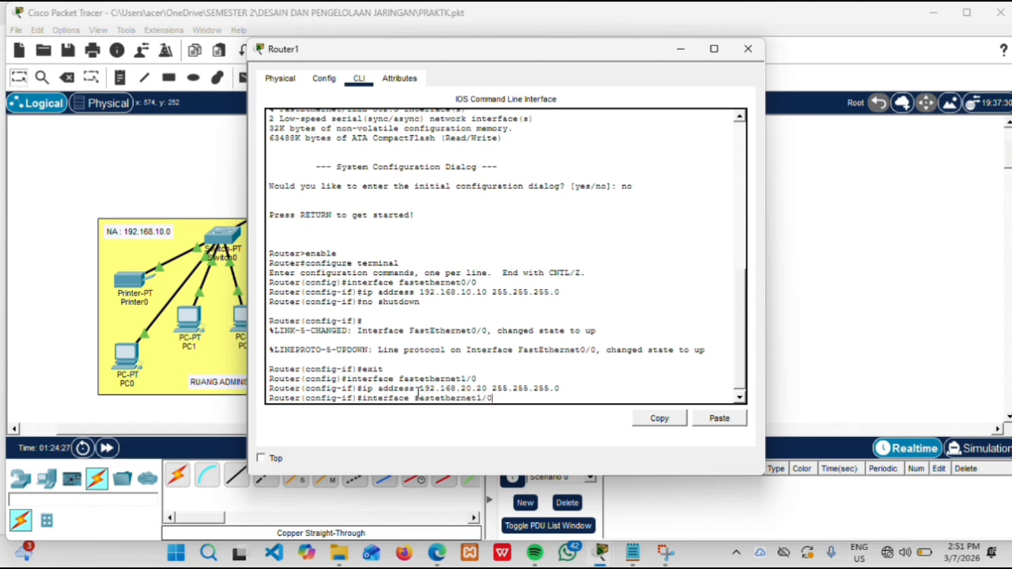
pyautogui.press('Up')
pyautogui.press('Up')
pyautogui.press('Up')
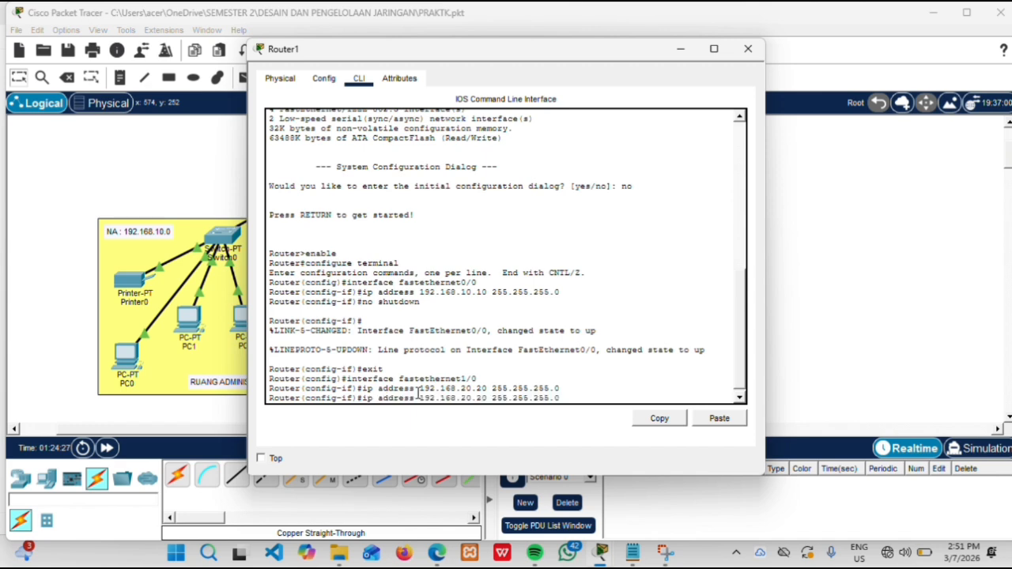
pyautogui.press('Up')
pyautogui.press('Up')
pyautogui.press('Up')
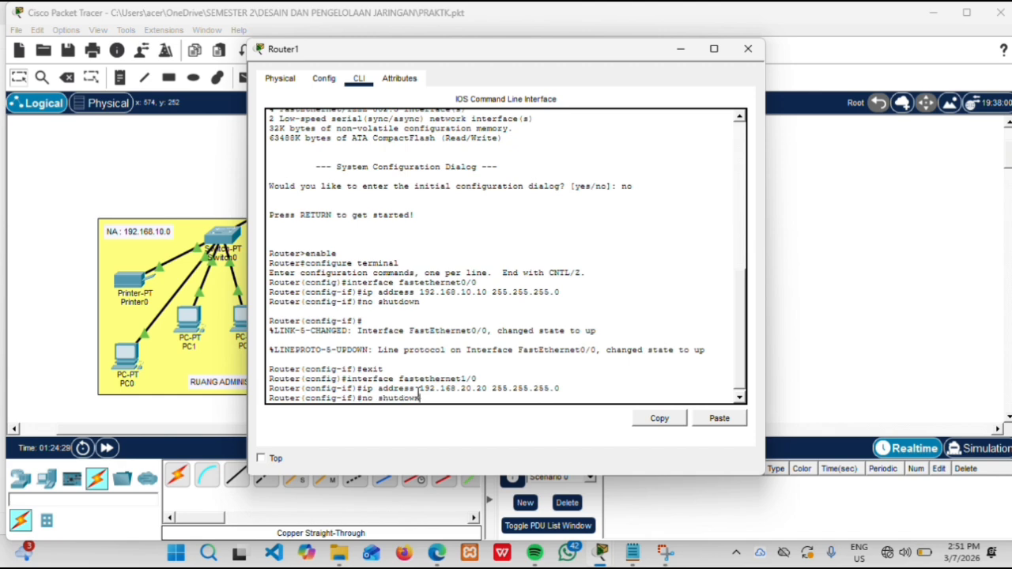
pyautogui.press('Return')
pyautogui.write('exit')
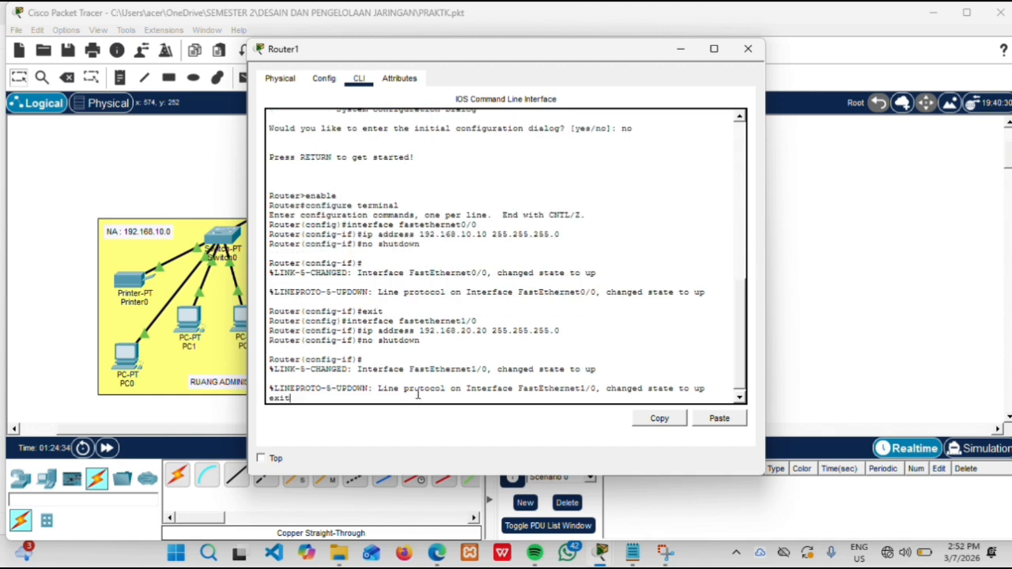
pyautogui.press('Return')
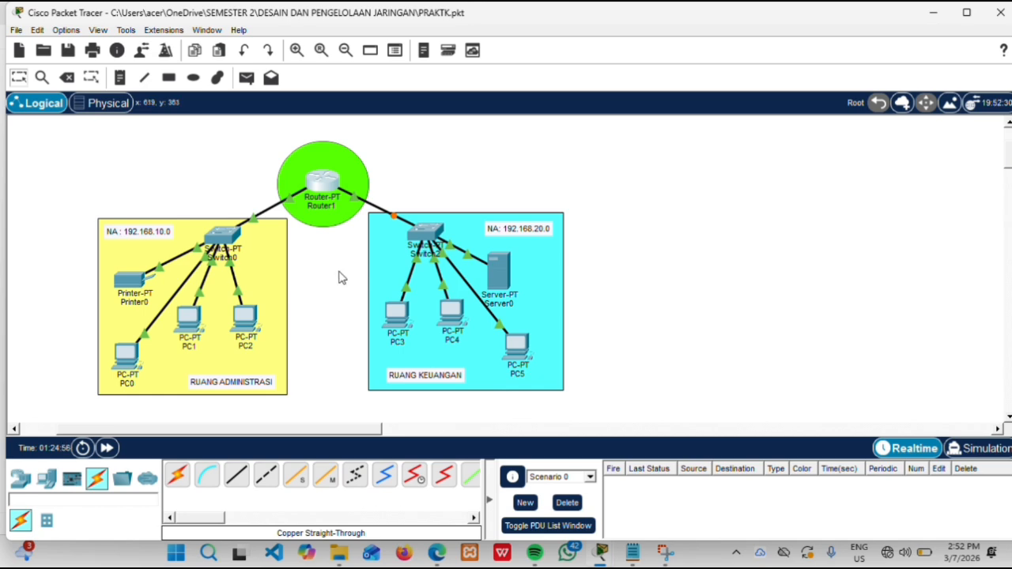
# Set PC0's IPv4 default gateway to 192.168.10.10 in its IP configuration.
pyautogui.click(124, 355)
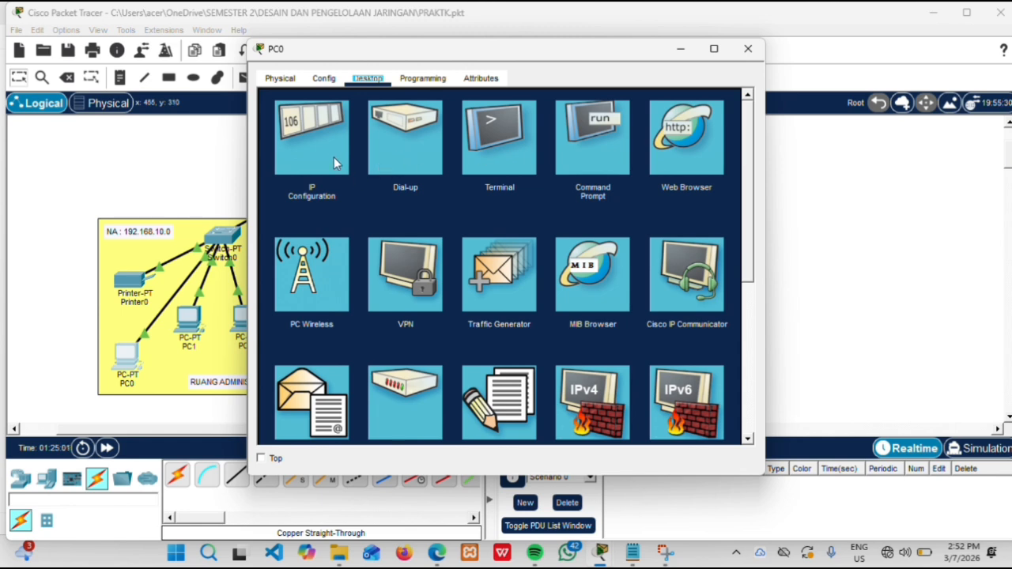
pyautogui.click(333, 157)
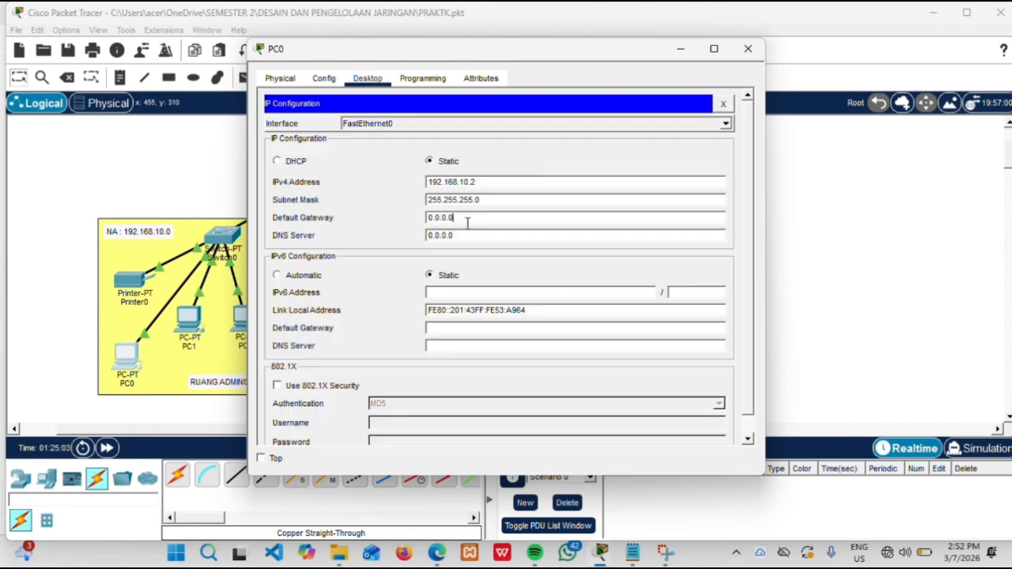
pyautogui.press('BackSpace')
pyautogui.press('BackSpace')
pyautogui.press('BackSpace')
pyautogui.press('BackSpace')
pyautogui.press('BackSpace')
pyautogui.press('BackSpace')
pyautogui.press('BackSpace')
pyautogui.write('192.168.20.2')
pyautogui.press('BackSpace')
pyautogui.press('BackSpace')
pyautogui.press('BackSpace')
pyautogui.press('BackSpace')
pyautogui.write('10.10')
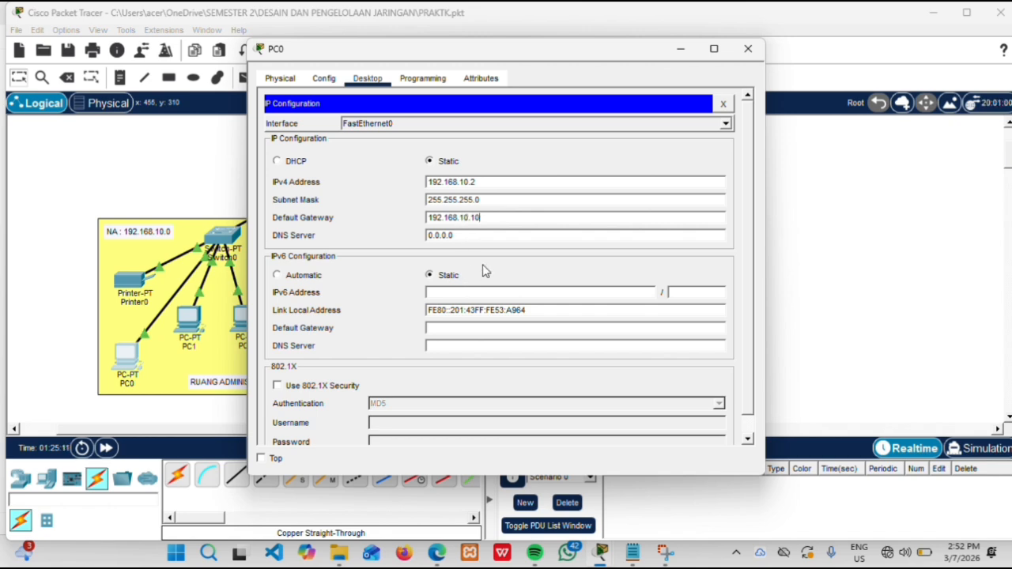
# Set PC1's IPv4 default gateway to 192.168.10.10.
pyautogui.tripleClick(497, 223)
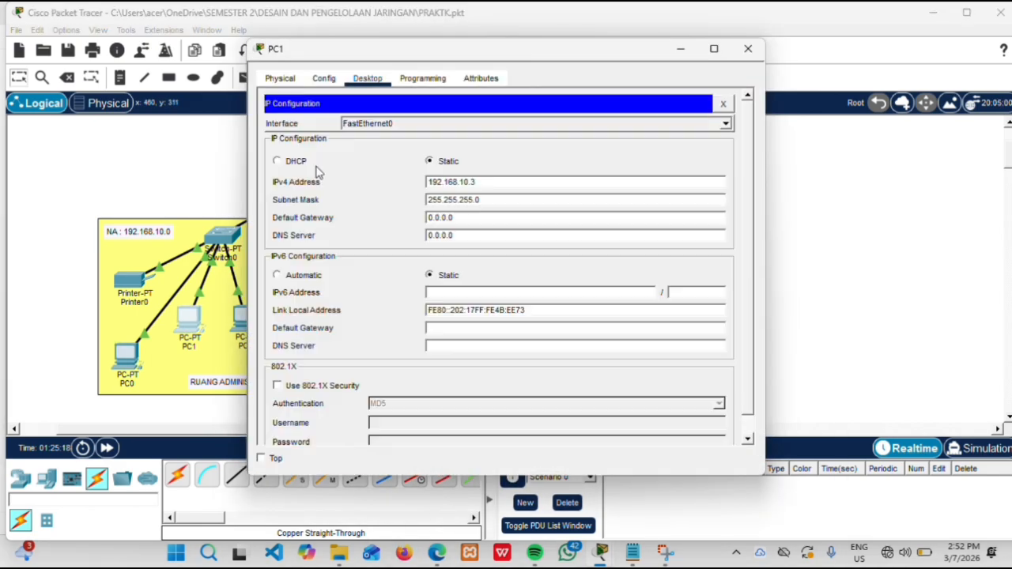
pyautogui.write('192.168.10.10')
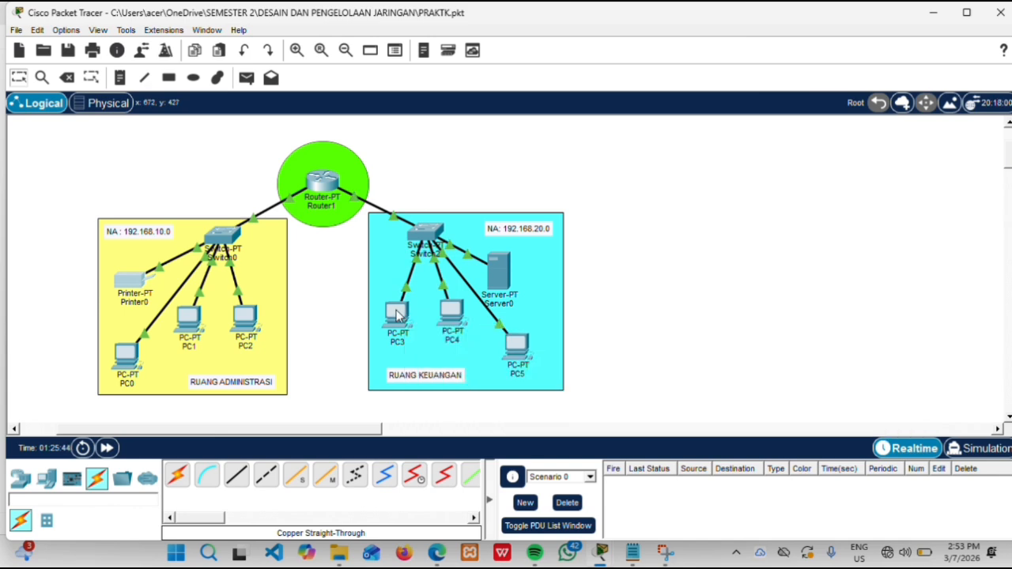
# Set PC3's IPv4 default gateway to 192.168.20.20 and close Server0's window.
pyautogui.click(397, 315)
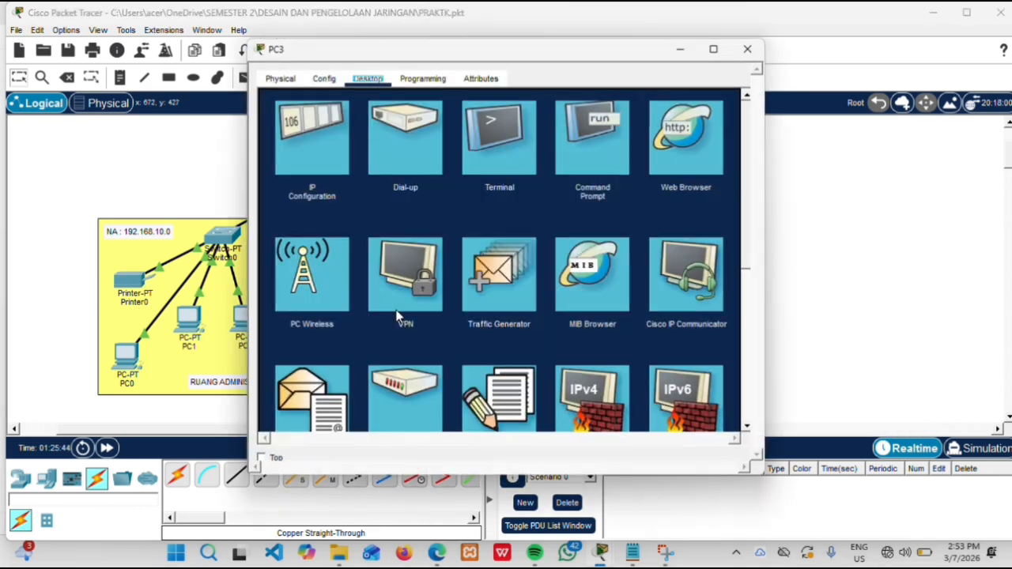
pyautogui.click(317, 158)
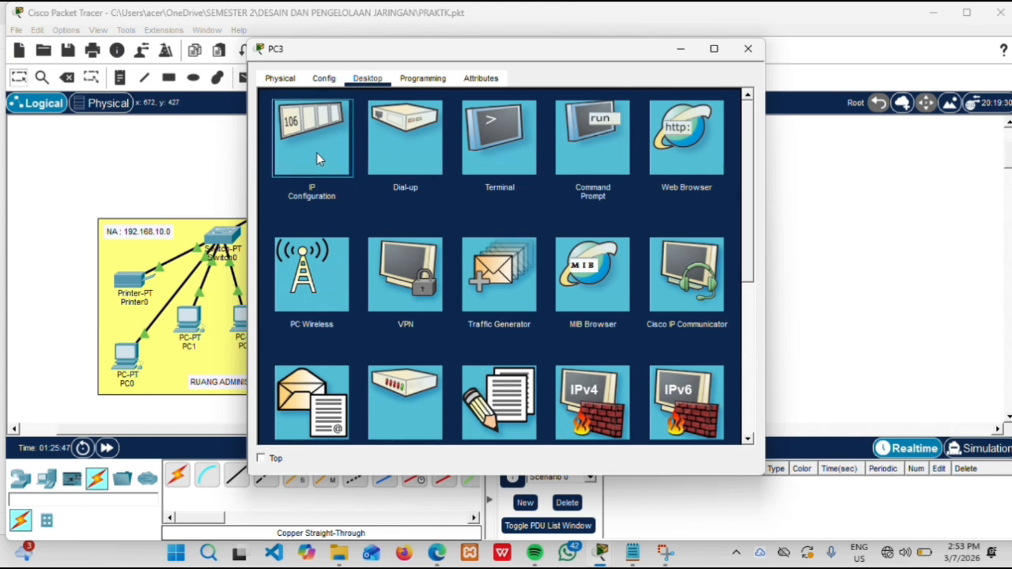
pyautogui.click(460, 220)
pyautogui.press('BackSpace')
pyautogui.press('BackSpace')
pyautogui.press('BackSpace')
pyautogui.press('BackSpace')
pyautogui.press('BackSpace')
pyautogui.press('BackSpace')
pyautogui.press('BackSpace')
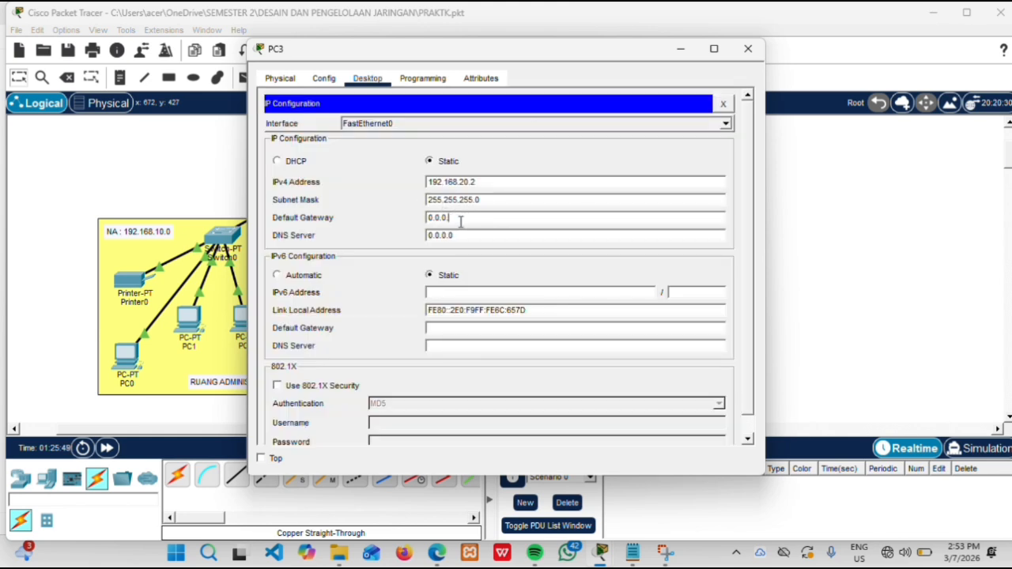
pyautogui.write('192.168.10.1')
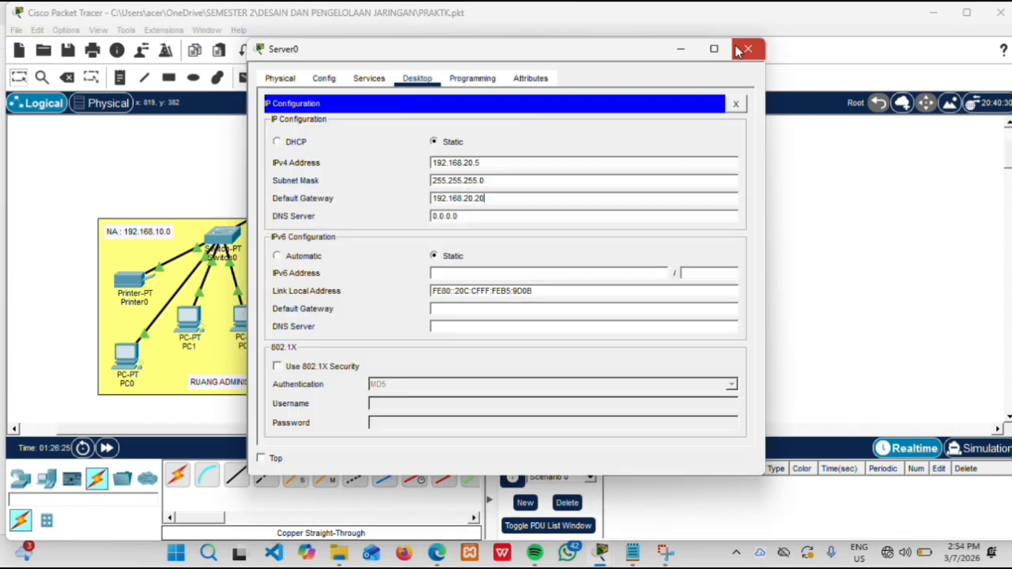
pyautogui.click(736, 50)
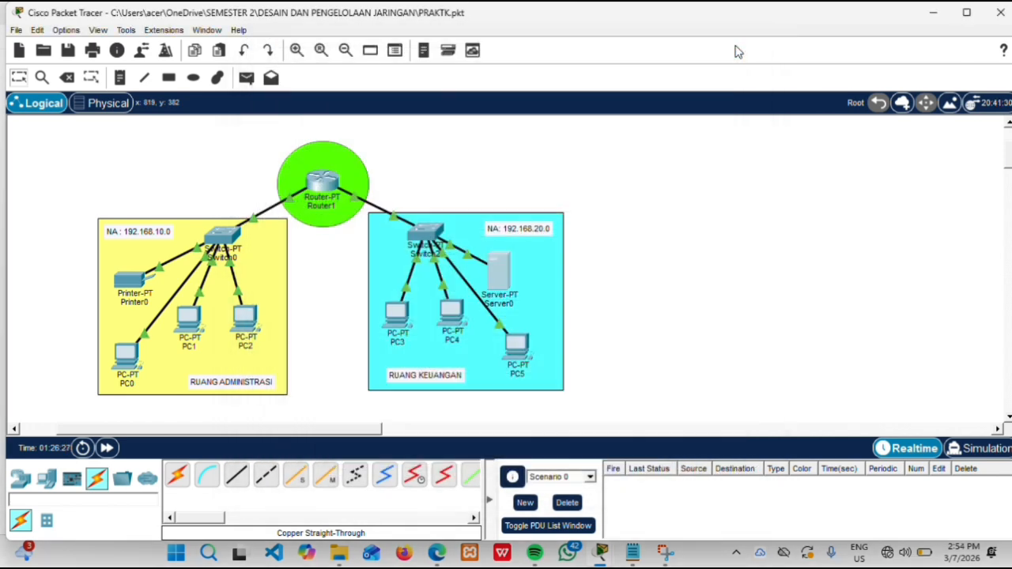
# Ping 192.168.20.2 twice from PC0's command prompt to test the connection to PC3, then minimize PC0's window.
pyautogui.click(128, 357)
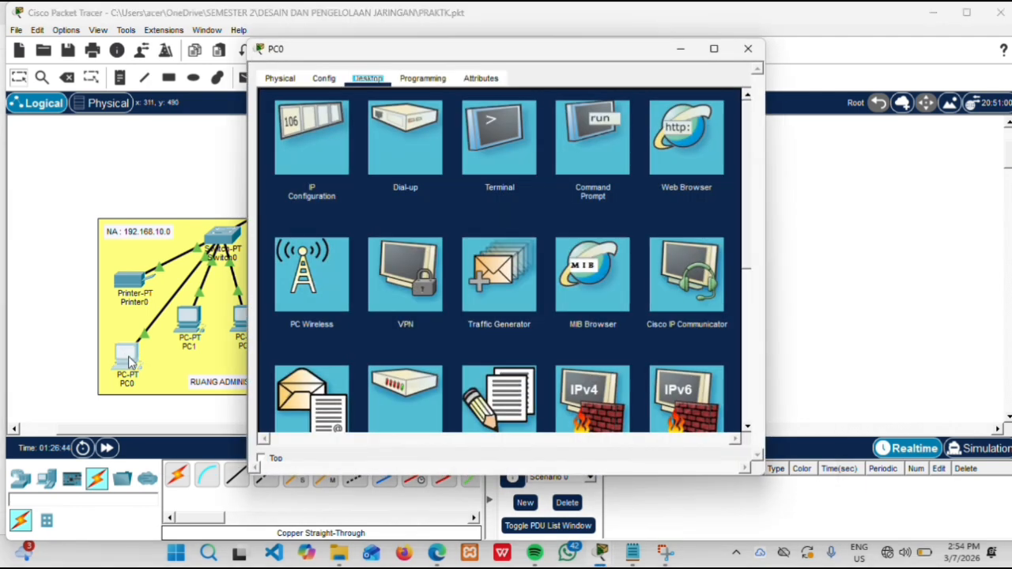
pyautogui.click(577, 151)
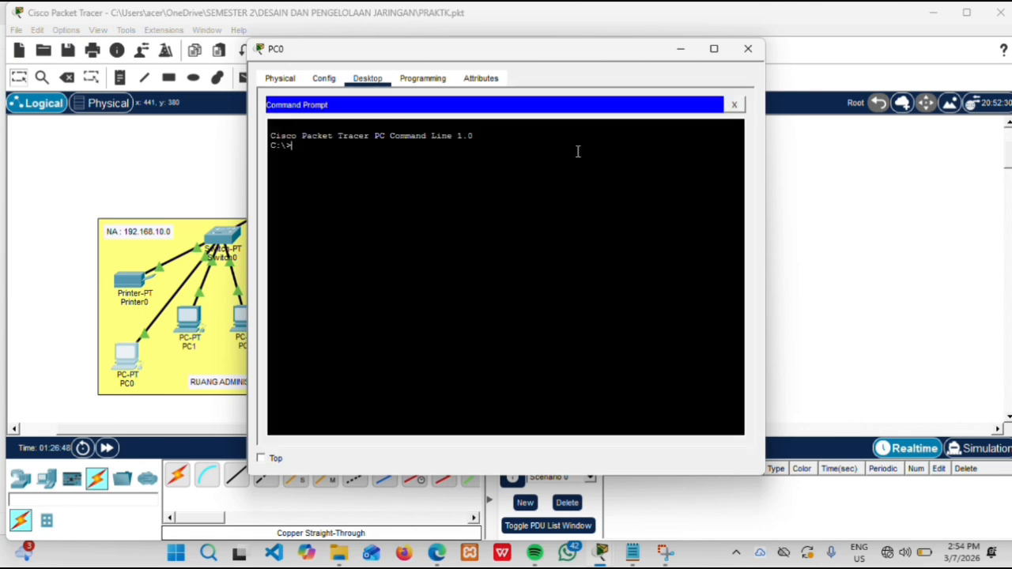
pyautogui.write('ping 192.168.20.2')
pyautogui.press('Return')
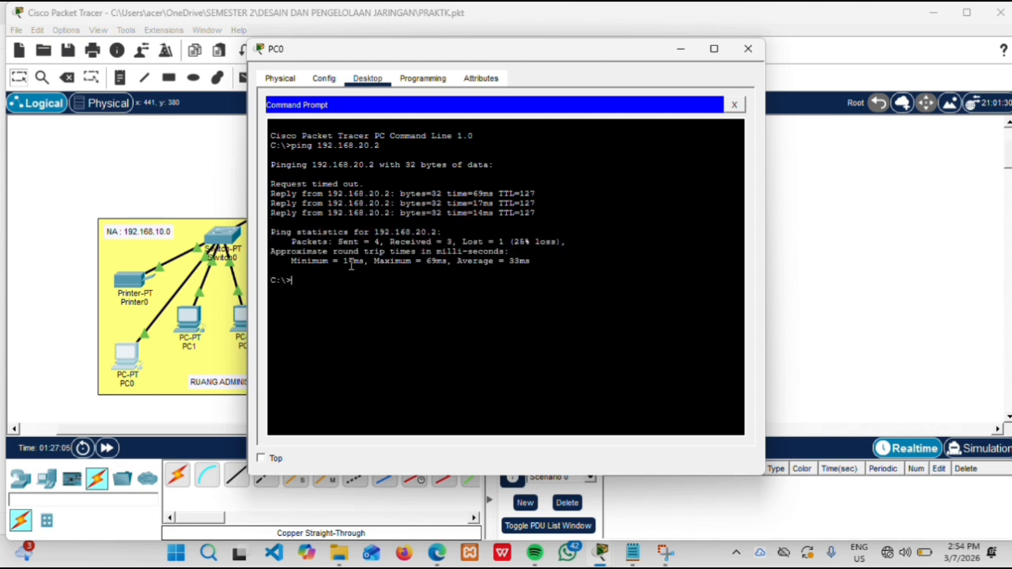
pyautogui.press('Up')
pyautogui.press('Return')
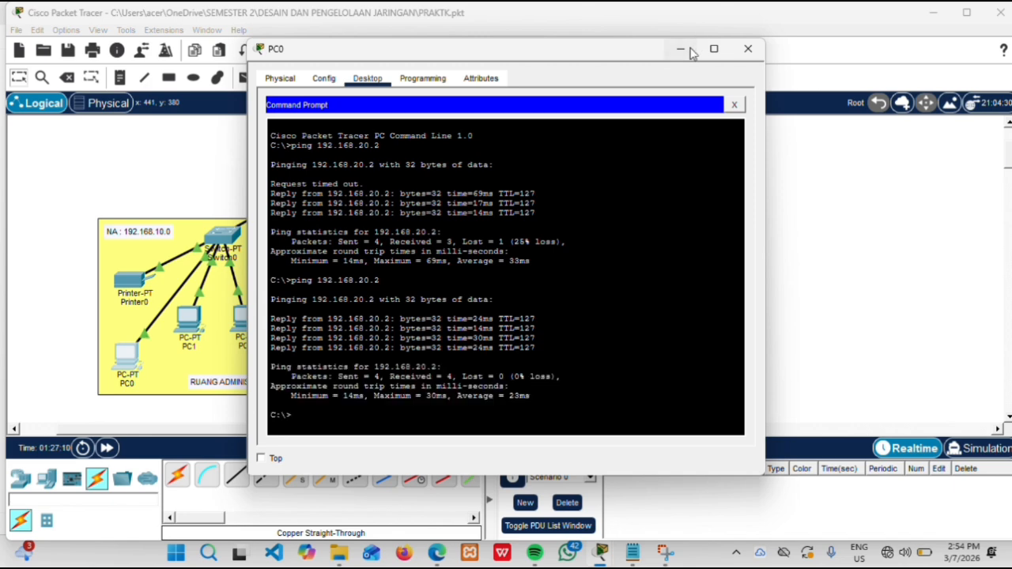
pyautogui.click(689, 50)
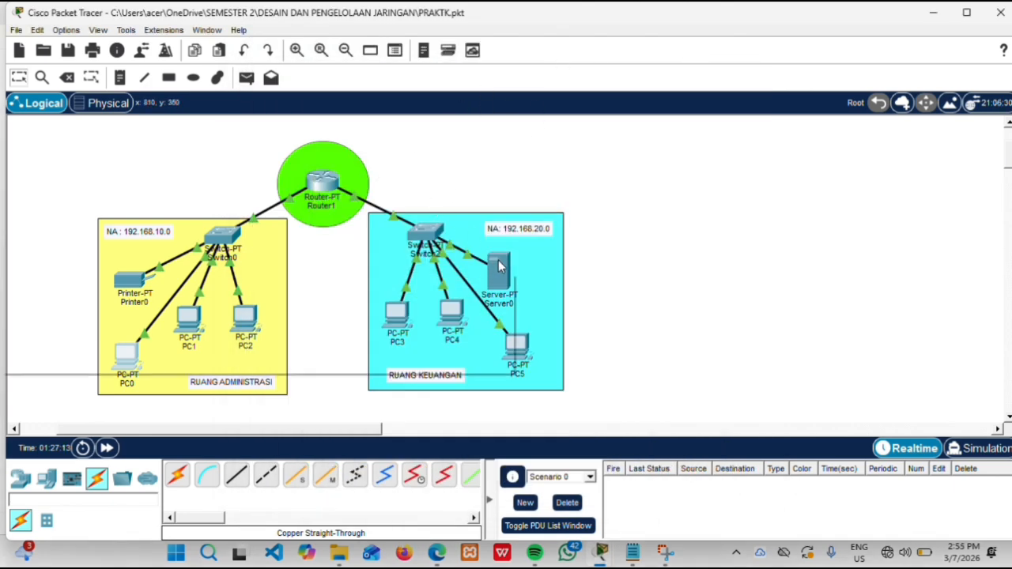
# Ping Server0 at 192.168.20.5 from PC0's command prompt and minimize PC0's window.
pyautogui.moveTo(506, 275)
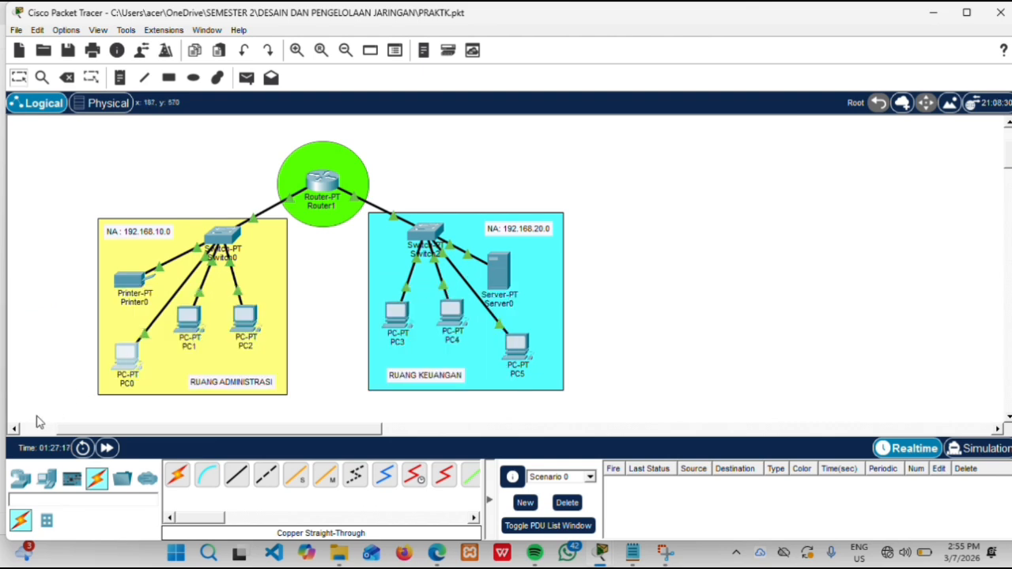
pyautogui.click(125, 365)
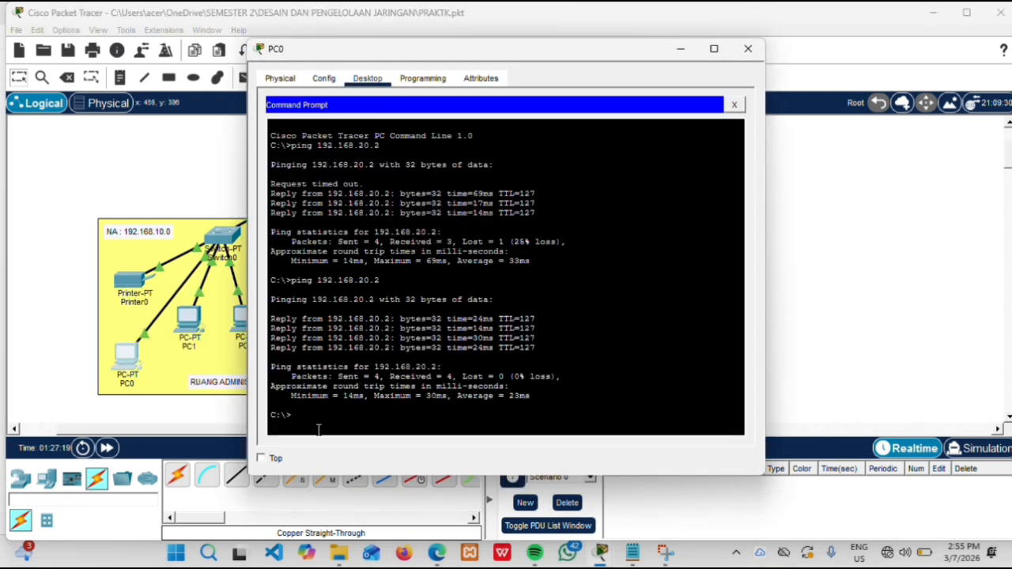
pyautogui.press('Up')
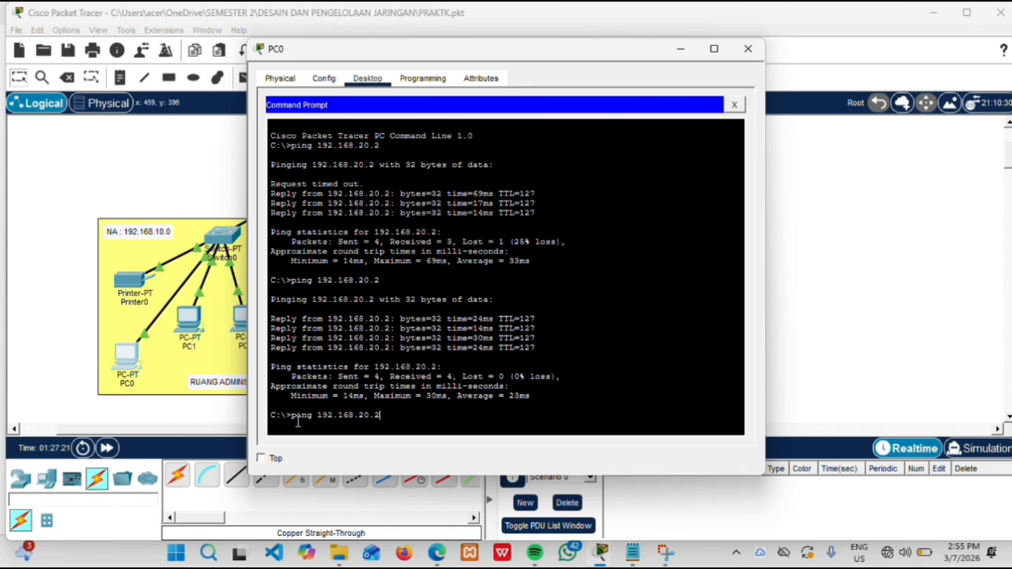
pyautogui.press('BackSpace')
pyautogui.write('5')
pyautogui.press('Return')
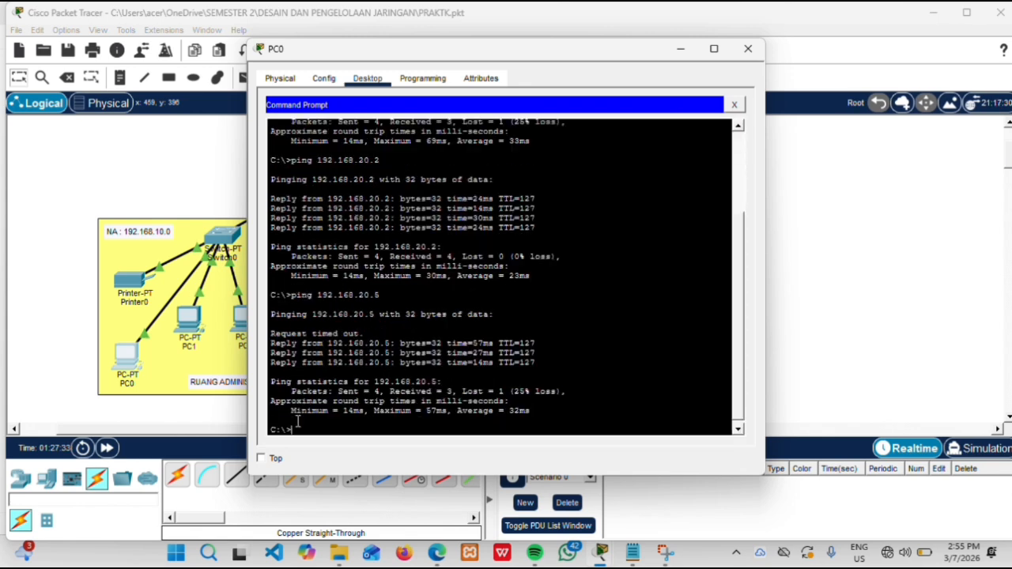
pyautogui.click(681, 50)
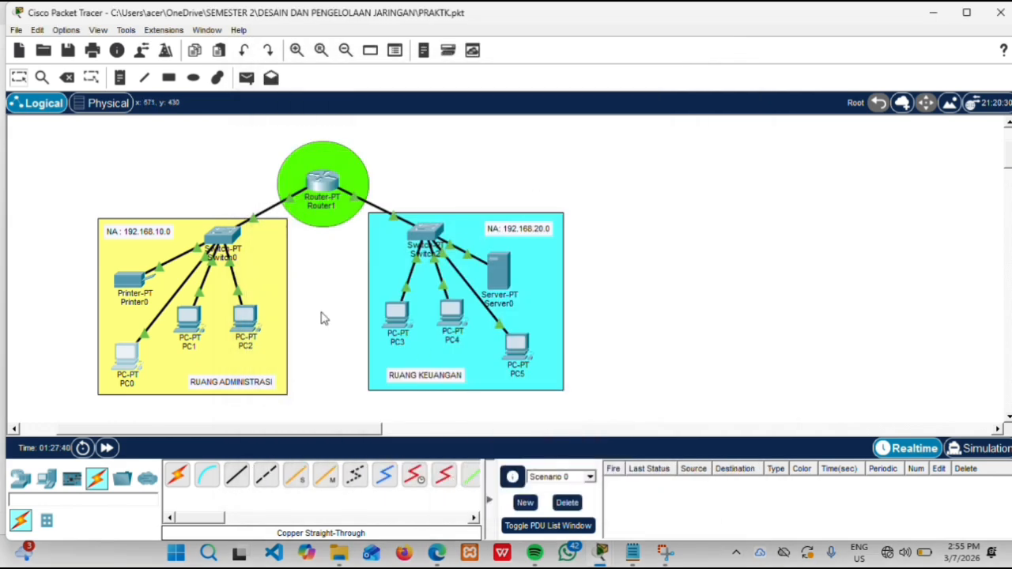
# Check PC3's IP configuration, ping 192.168.10.5 from its command prompt, and close PC3's window.
pyautogui.moveTo(136, 283)
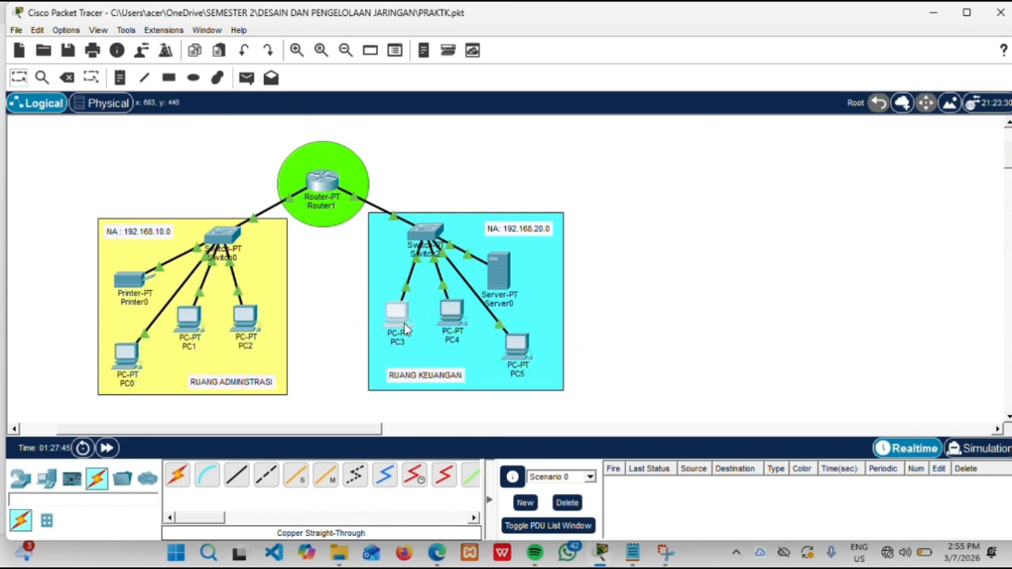
pyautogui.click(405, 327)
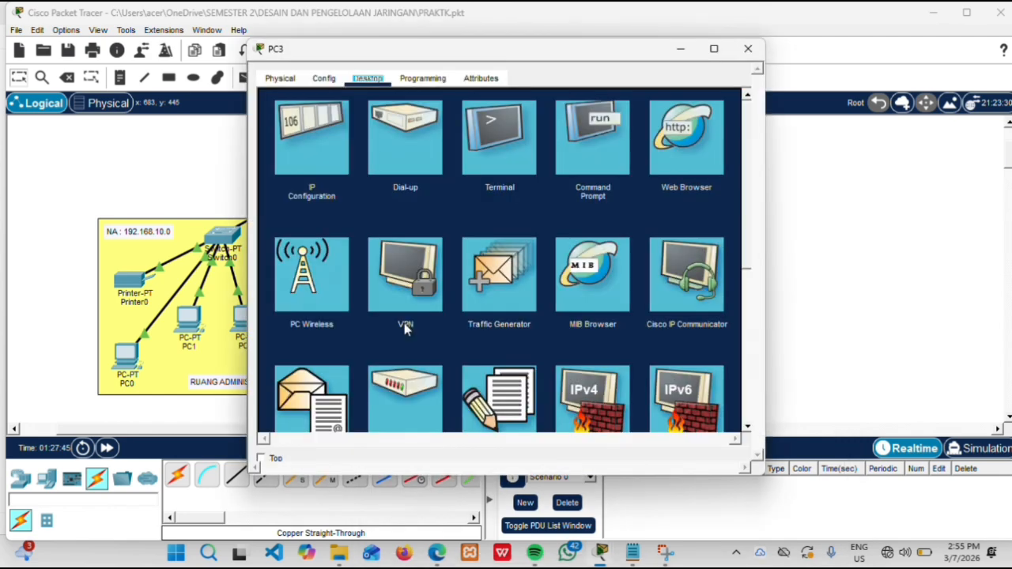
pyautogui.click(335, 140)
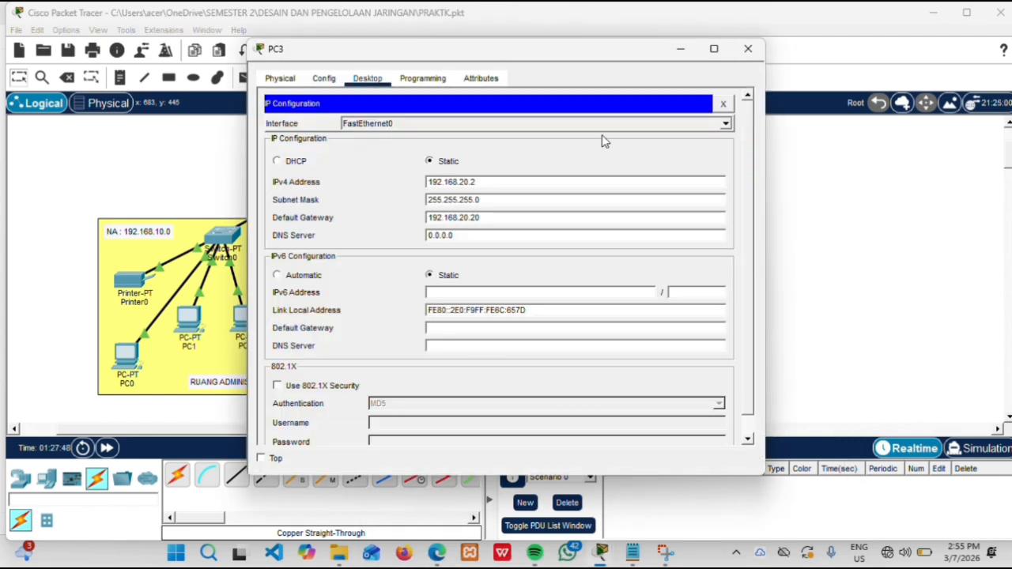
pyautogui.click(722, 103)
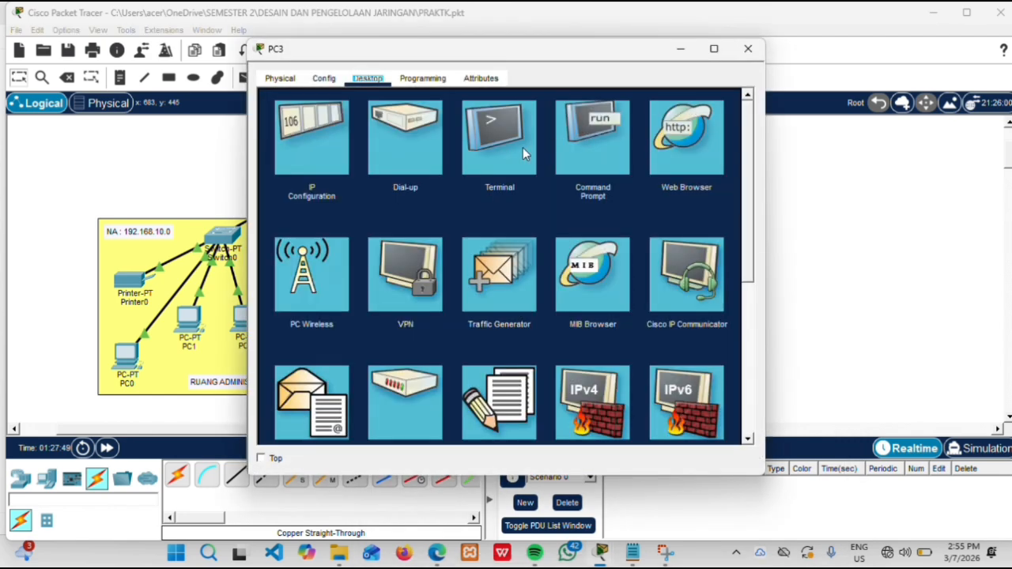
pyautogui.click(585, 138)
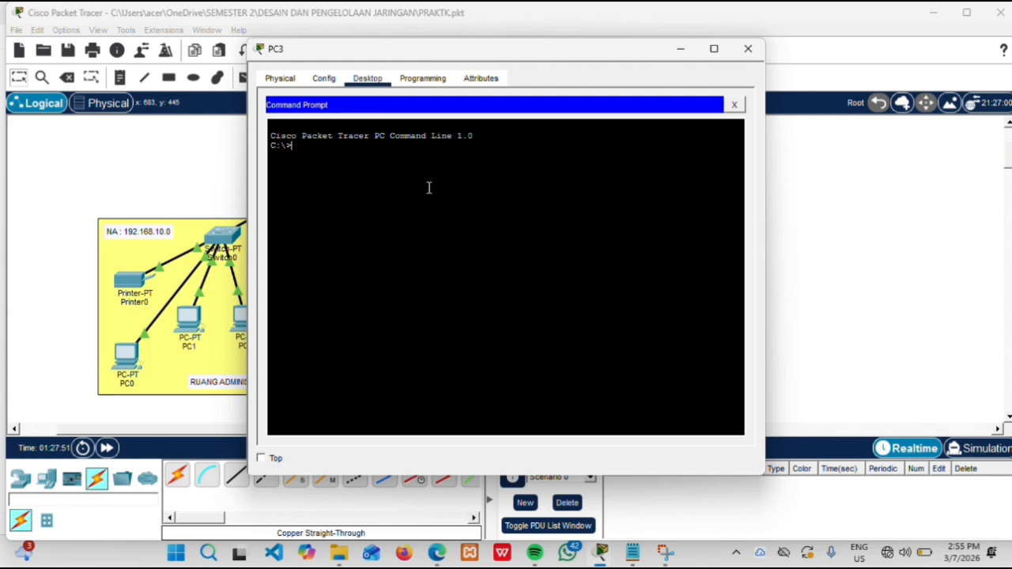
pyautogui.write('ping 192.168.10.5')
pyautogui.press('Return')
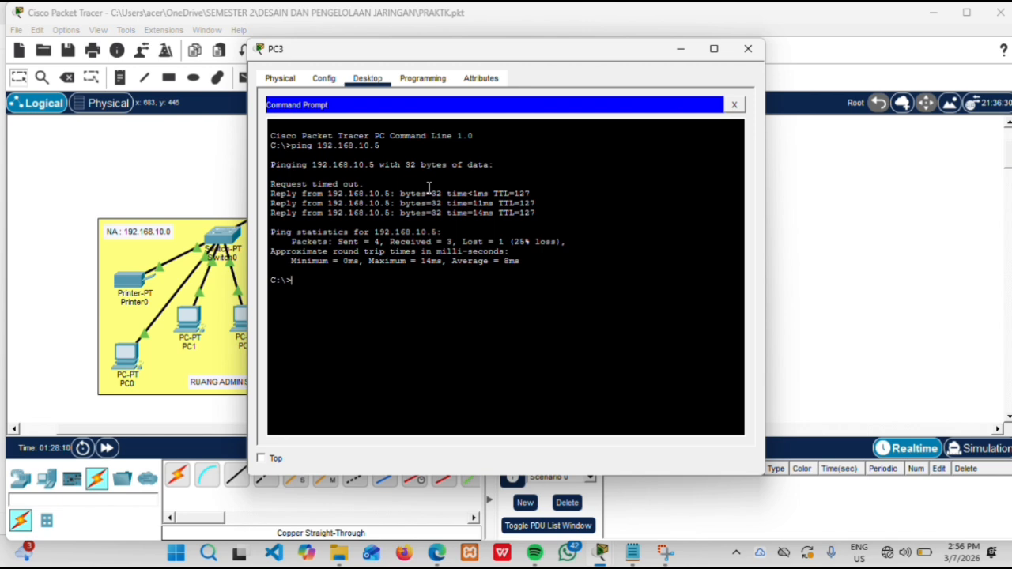
pyautogui.click(747, 50)
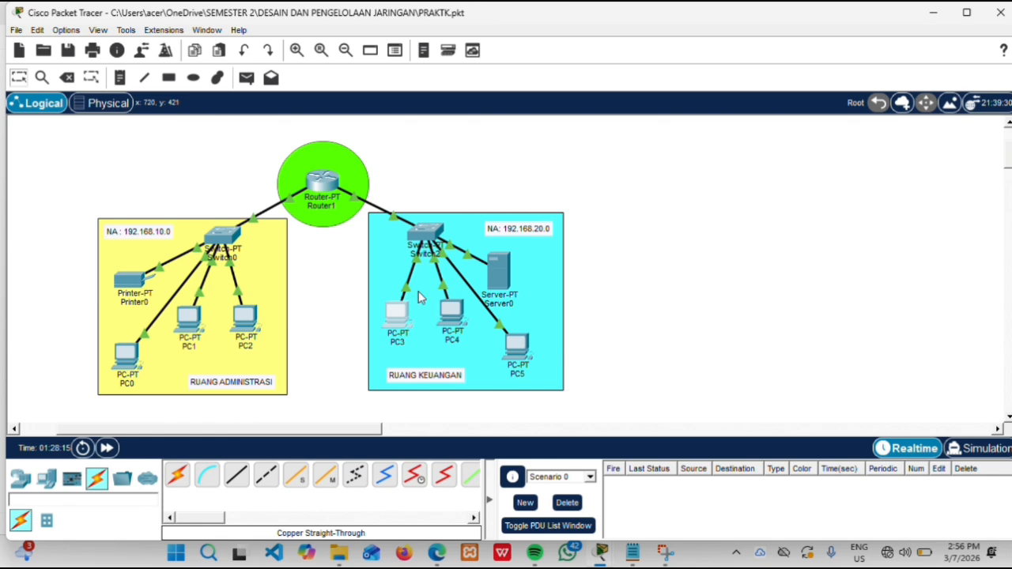
# Open Server0's command prompt and start entering a ping command.
pyautogui.click(496, 272)
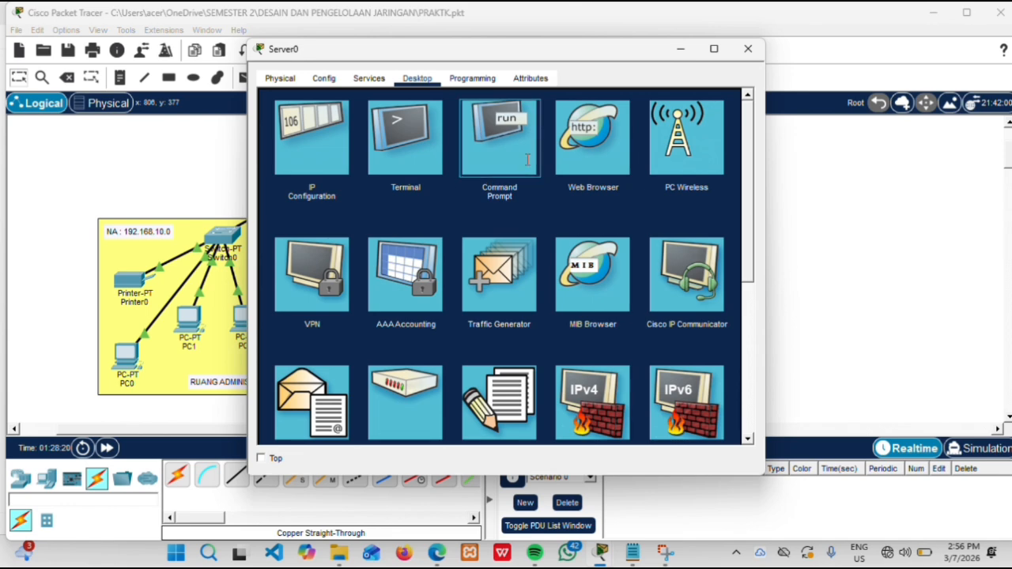
pyautogui.click(528, 170)
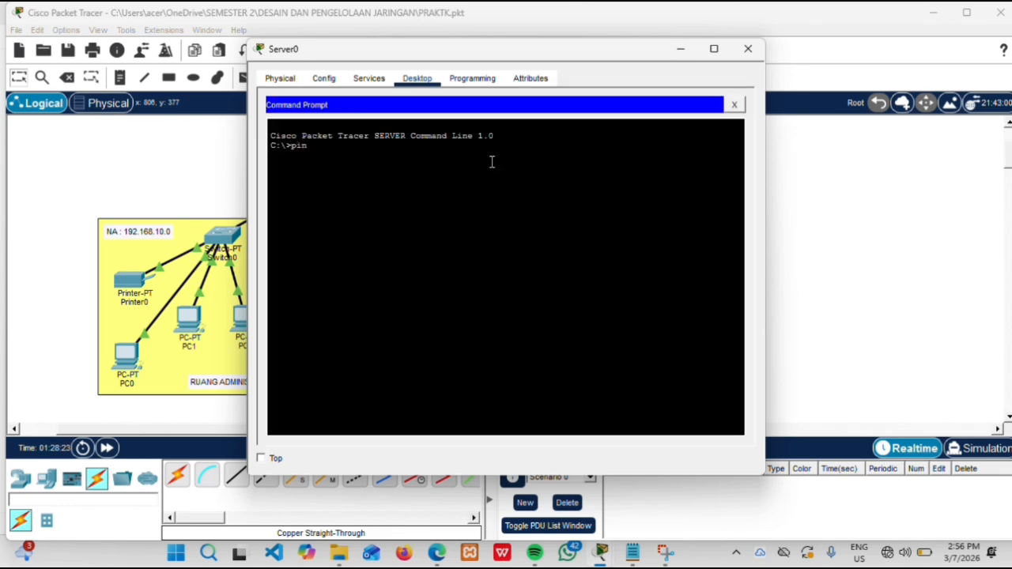